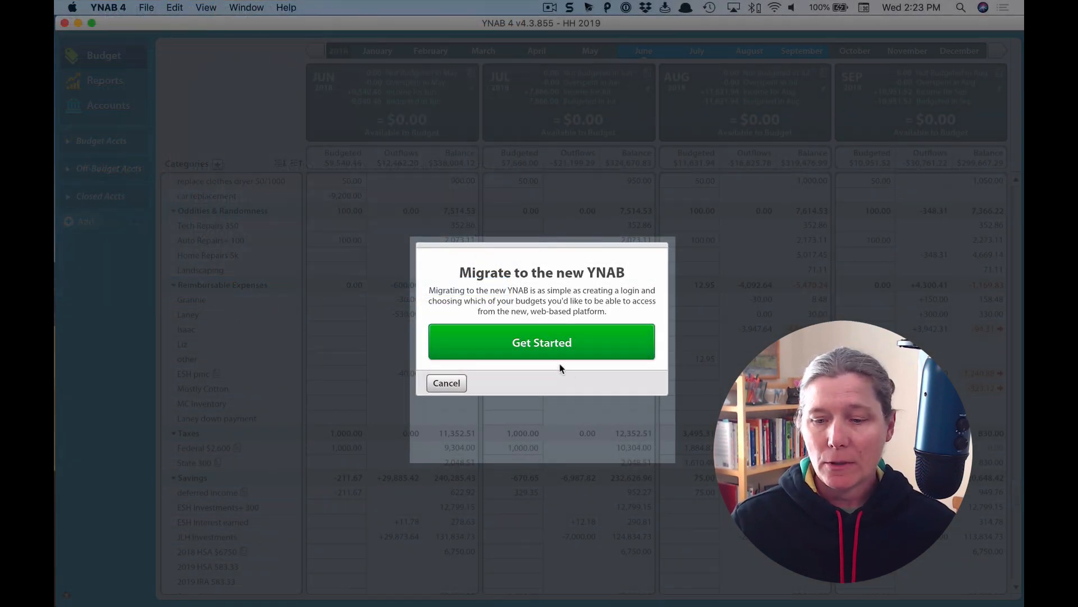
# From YNAB 4's Get Started screen, sign in to the existing YNAB account with its password.
pyautogui.click(558, 352)
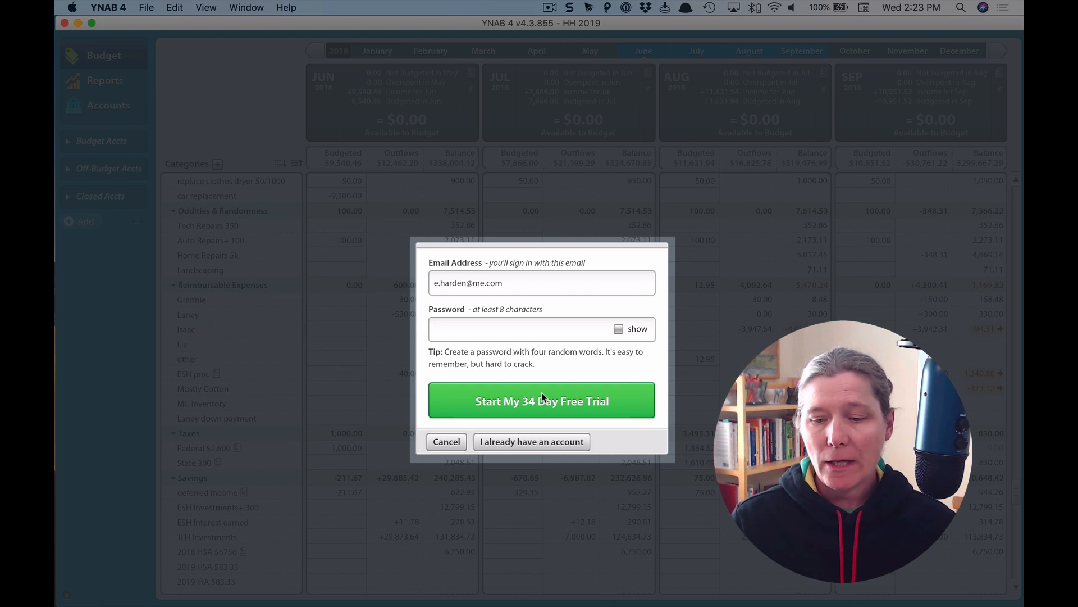
pyautogui.click(537, 443)
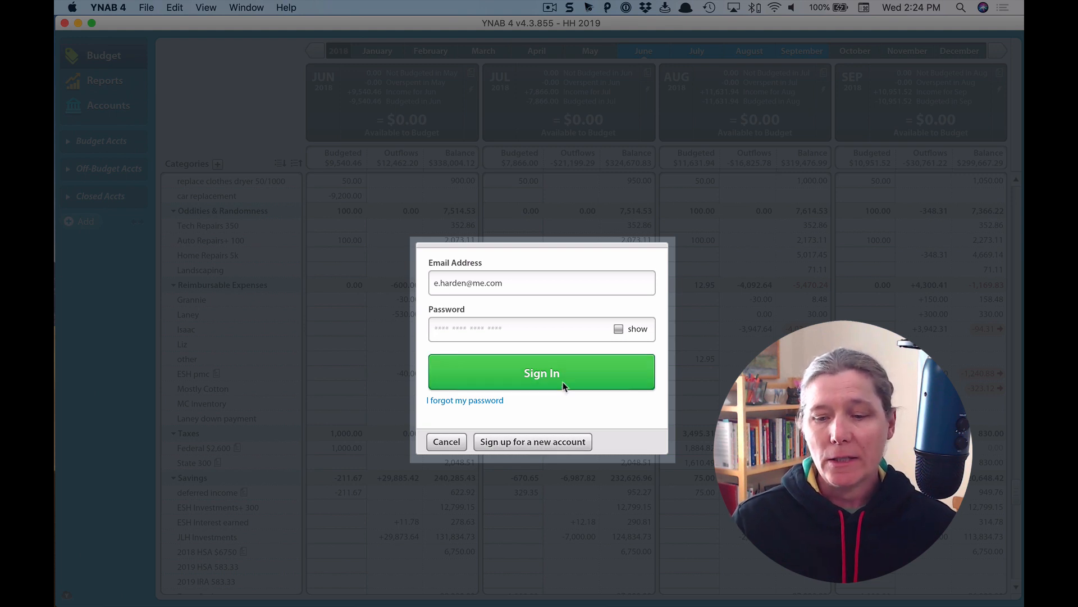
pyautogui.click(548, 330)
pyautogui.press('super+v')
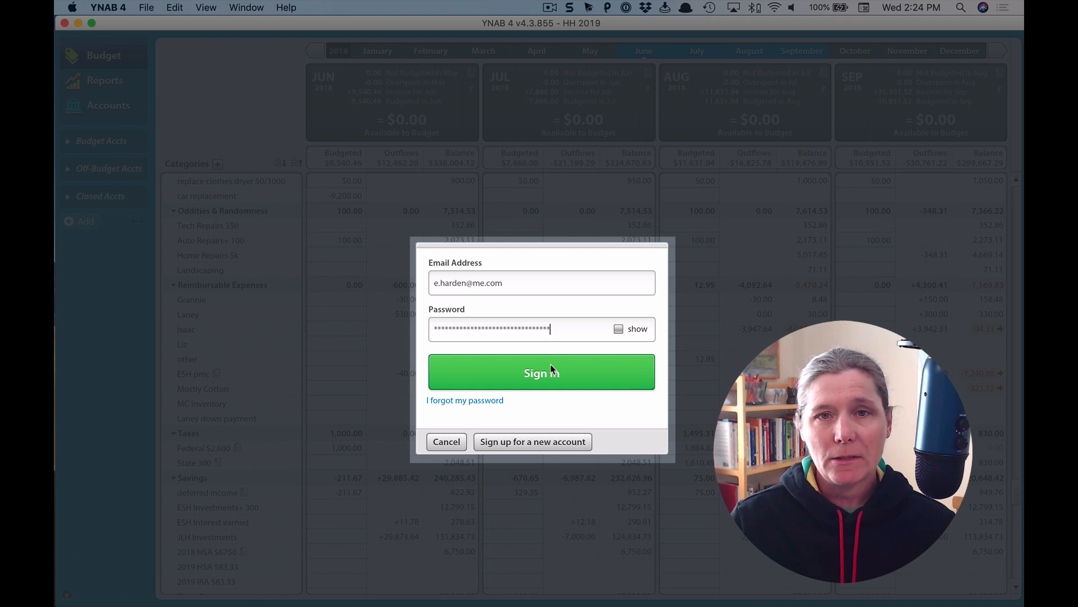
pyautogui.click(551, 369)
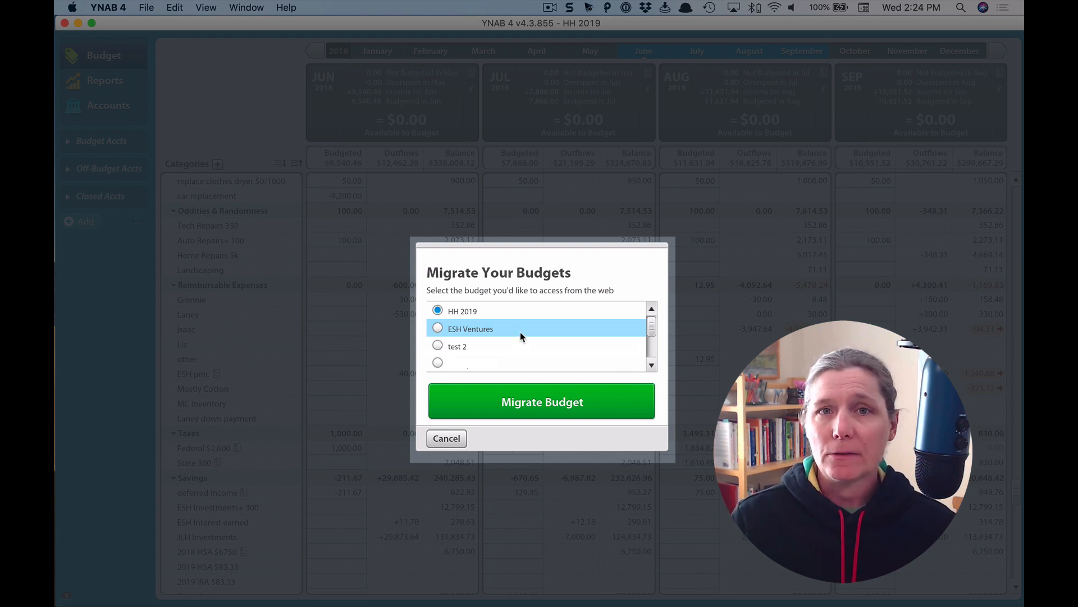
# Migrate the HH 2019 budget and launch the new web-based YNAB.
pyautogui.click(541, 401)
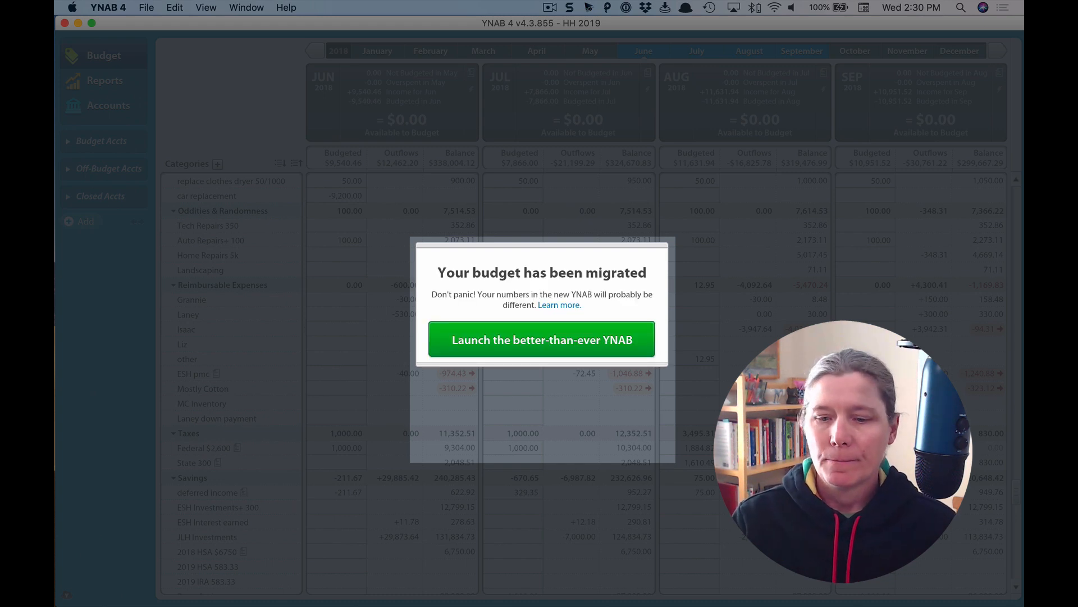
pyautogui.click(541, 348)
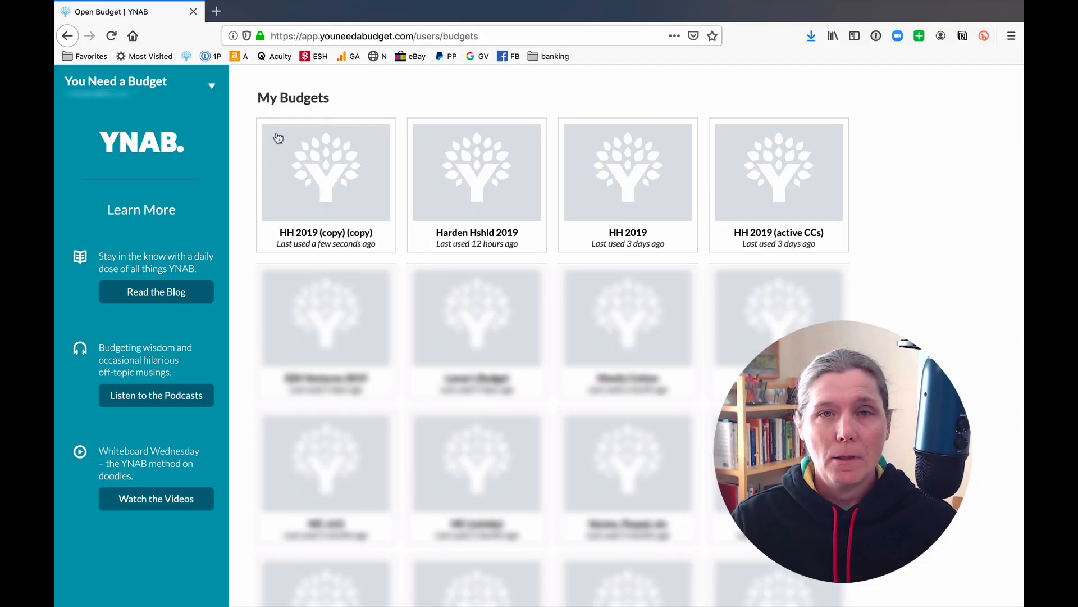
# Open the 'HH 2019 (copy) (copy)' budget card on the My Budgets page.
pyautogui.click(324, 163)
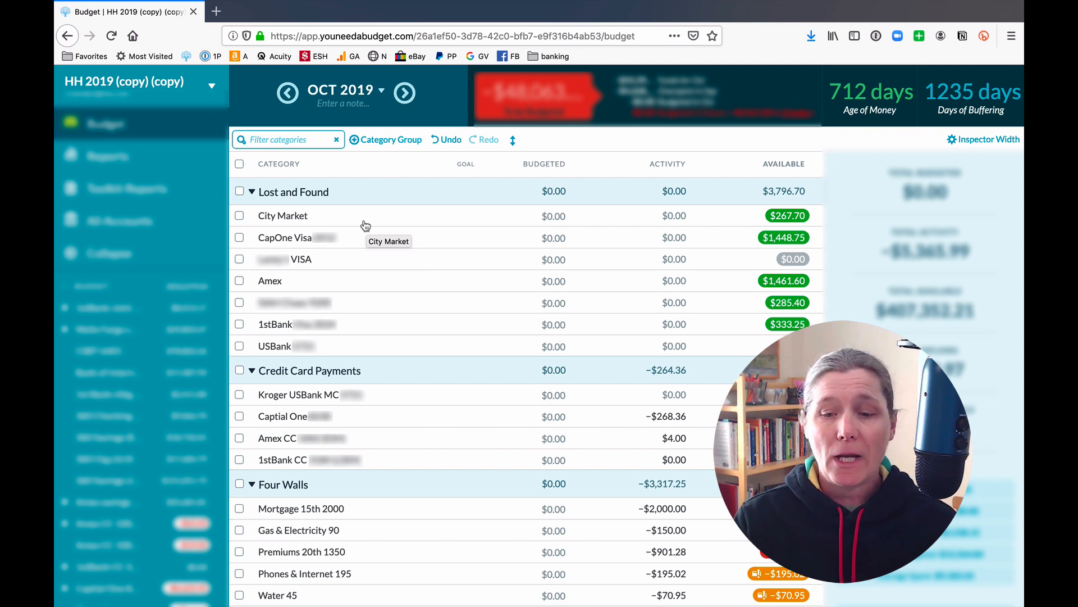
# Delete the City Market and CapOne Visa categories from Lost and Found.
pyautogui.click(292, 217)
pyautogui.click(292, 216)
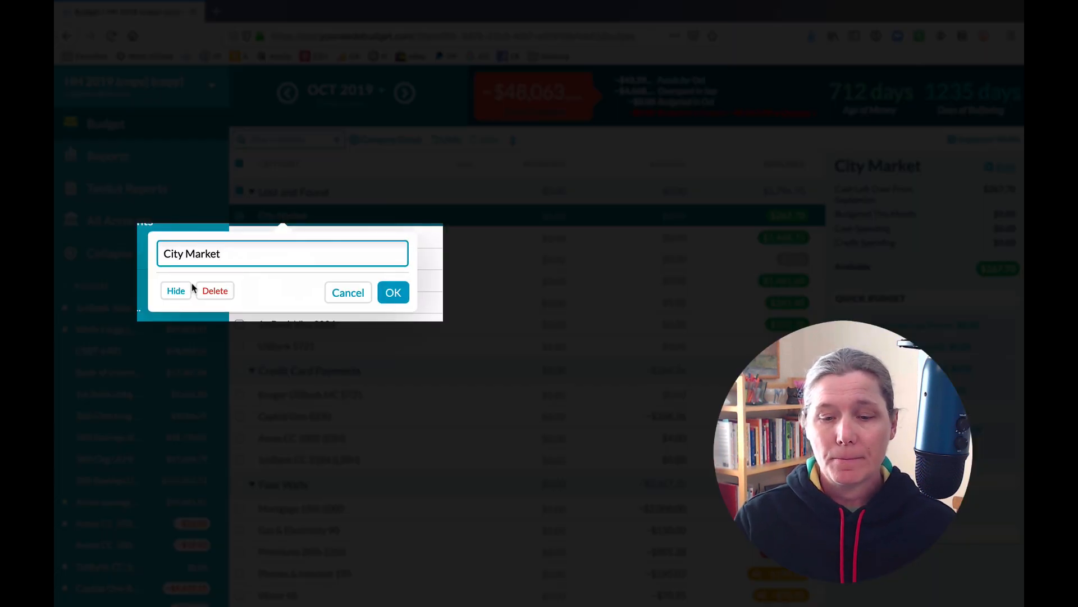
pyautogui.click(221, 290)
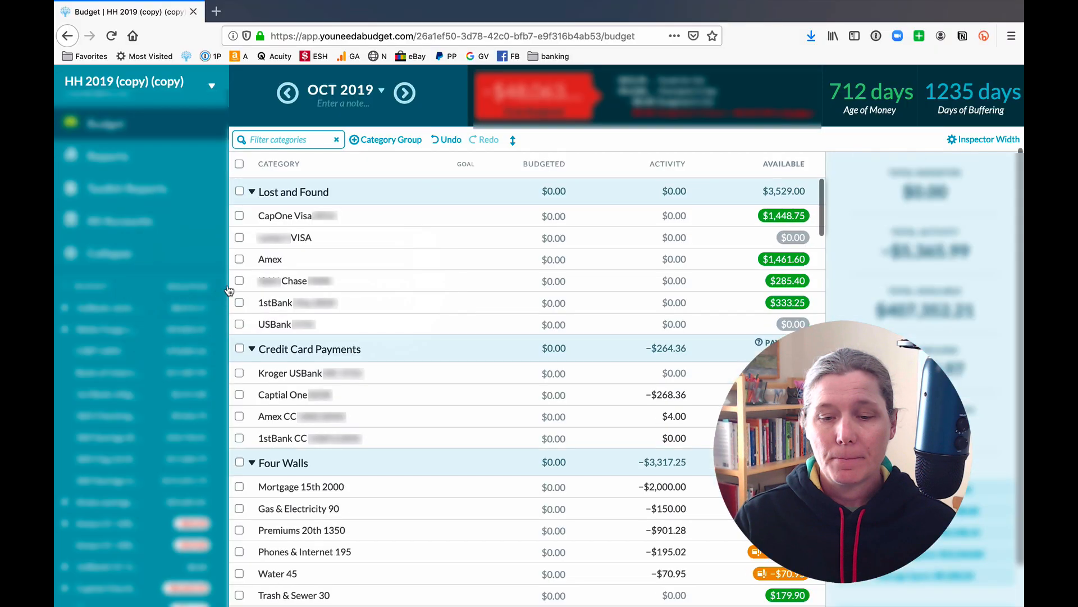
pyautogui.click(273, 220)
pyautogui.click(274, 216)
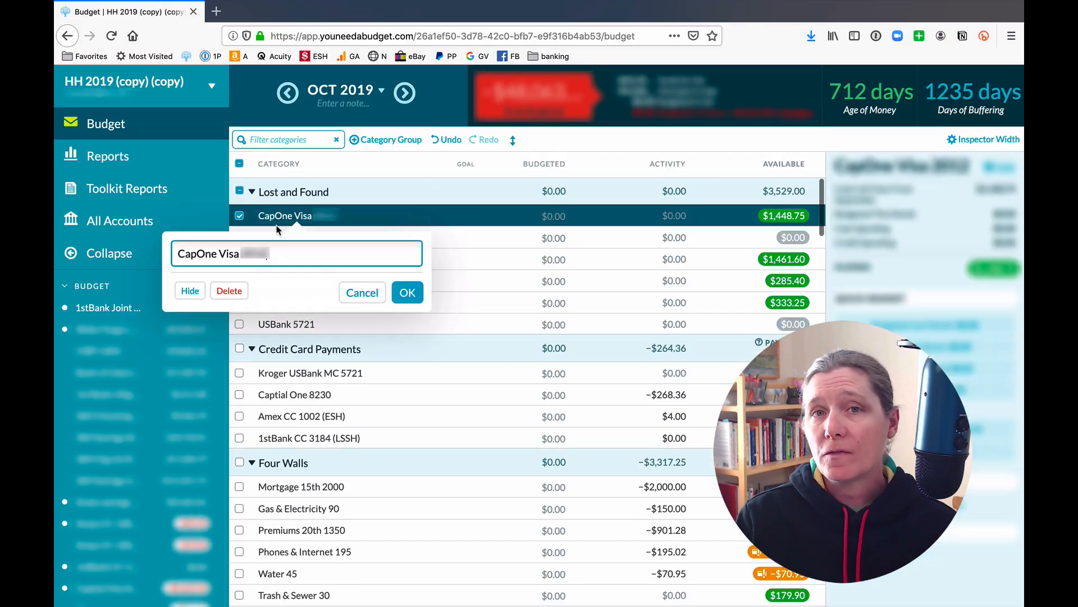
pyautogui.click(222, 291)
# Delete the 1stBank and USBank categories, then the Lost and Found group itself.
pyautogui.click(287, 217)
pyautogui.click(287, 216)
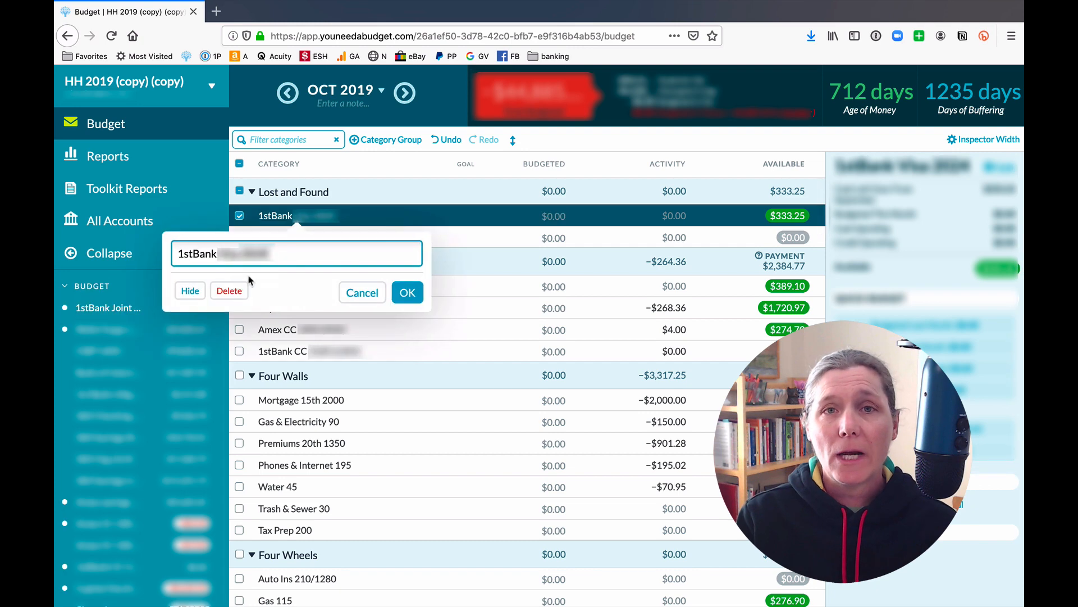
pyautogui.click(225, 290)
pyautogui.click(288, 216)
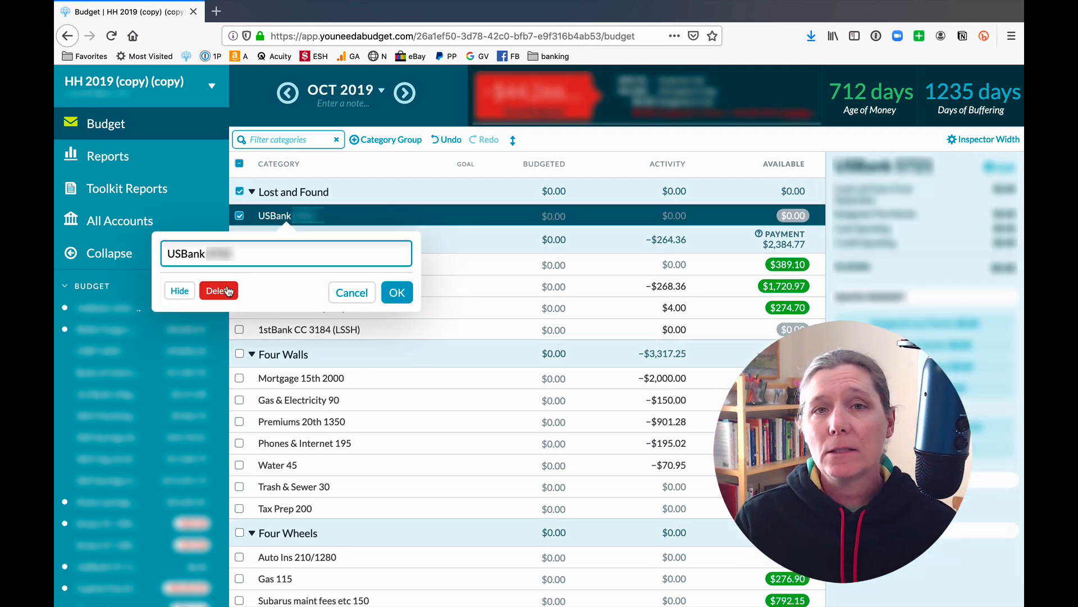
pyautogui.click(220, 290)
pyautogui.click(300, 197)
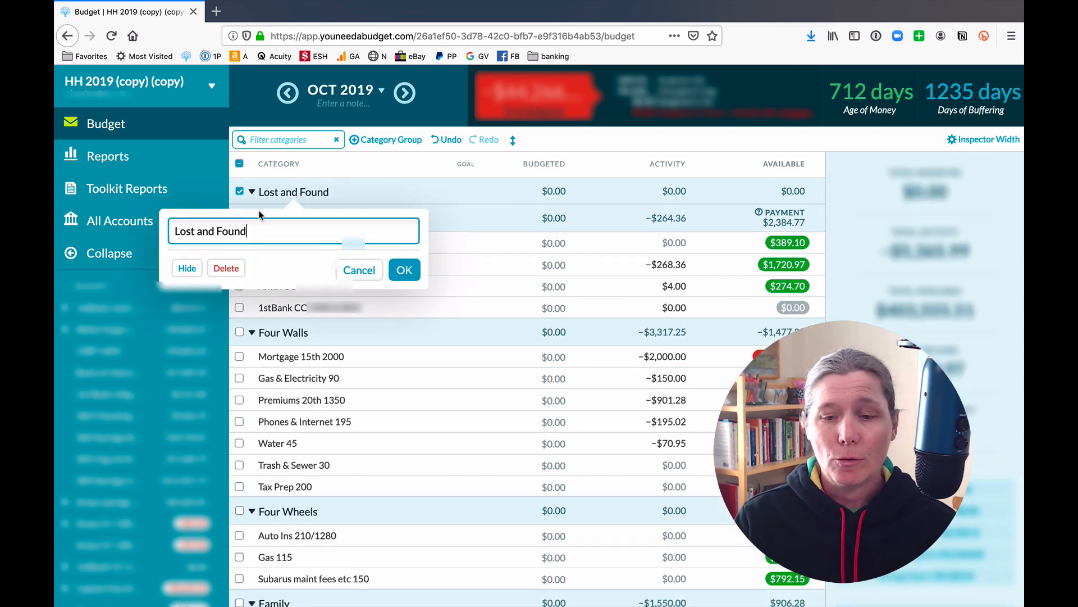
pyautogui.click(224, 269)
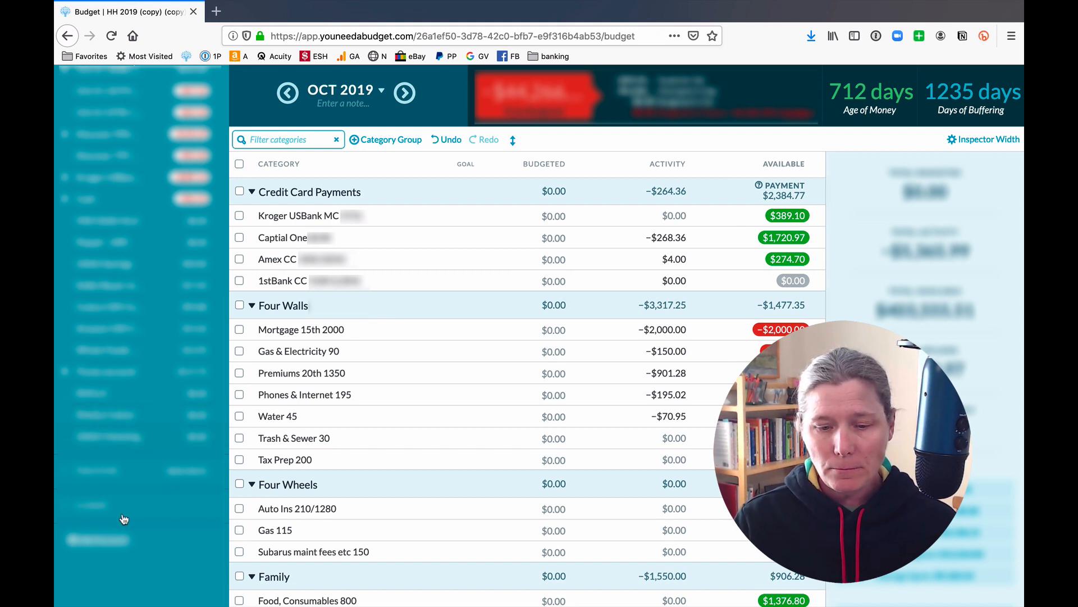
# Add an unlinked Checking account nicknamed 'New Kroger' with a current balance of 0.
pyautogui.click(103, 539)
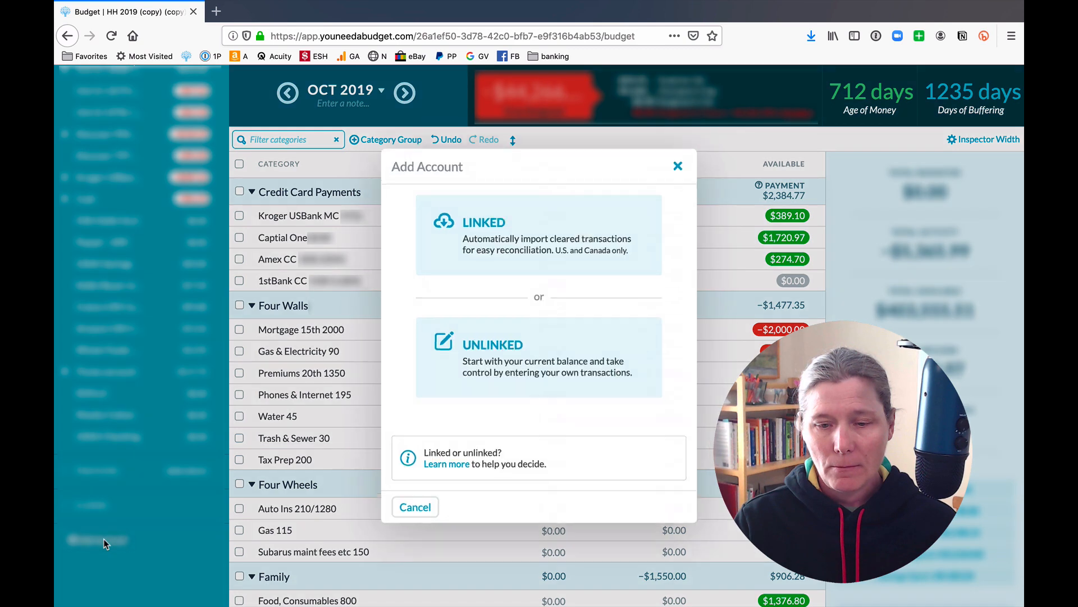
pyautogui.click(522, 366)
pyautogui.click(510, 265)
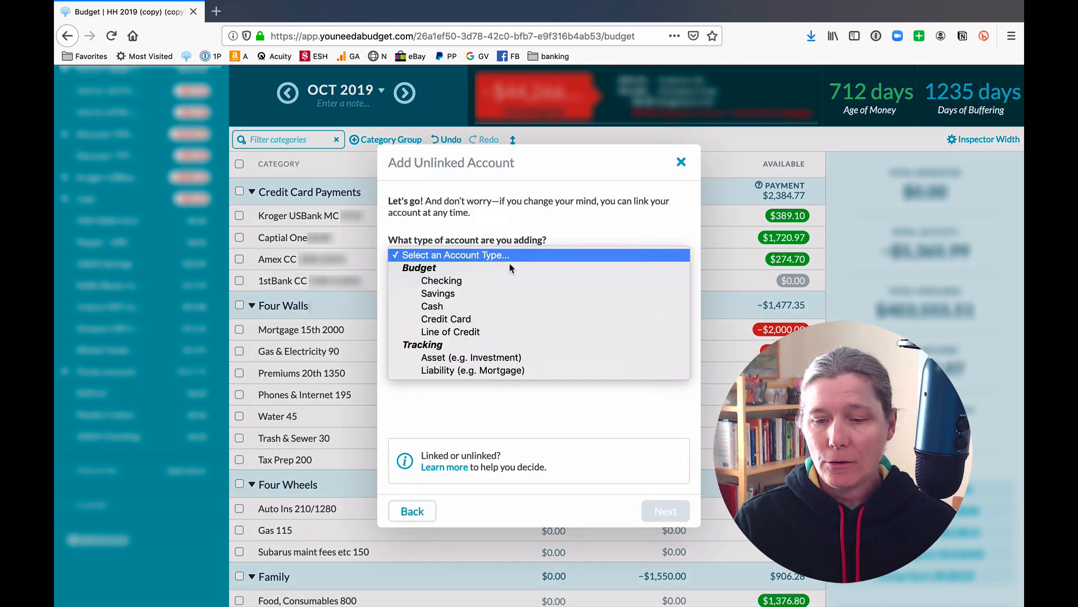
pyautogui.click(500, 282)
pyautogui.click(499, 299)
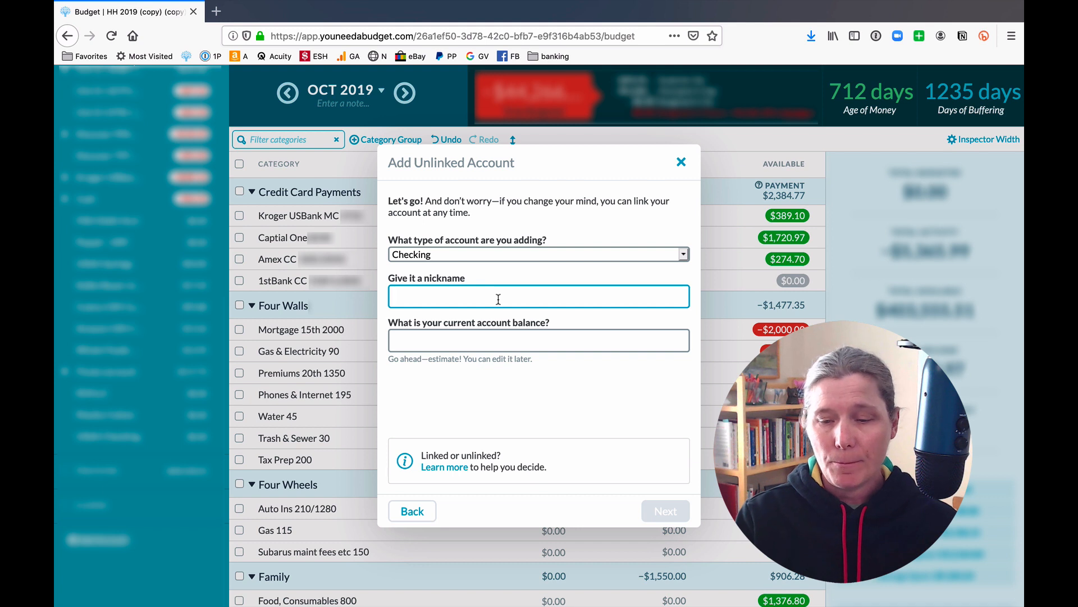
pyautogui.write('A')
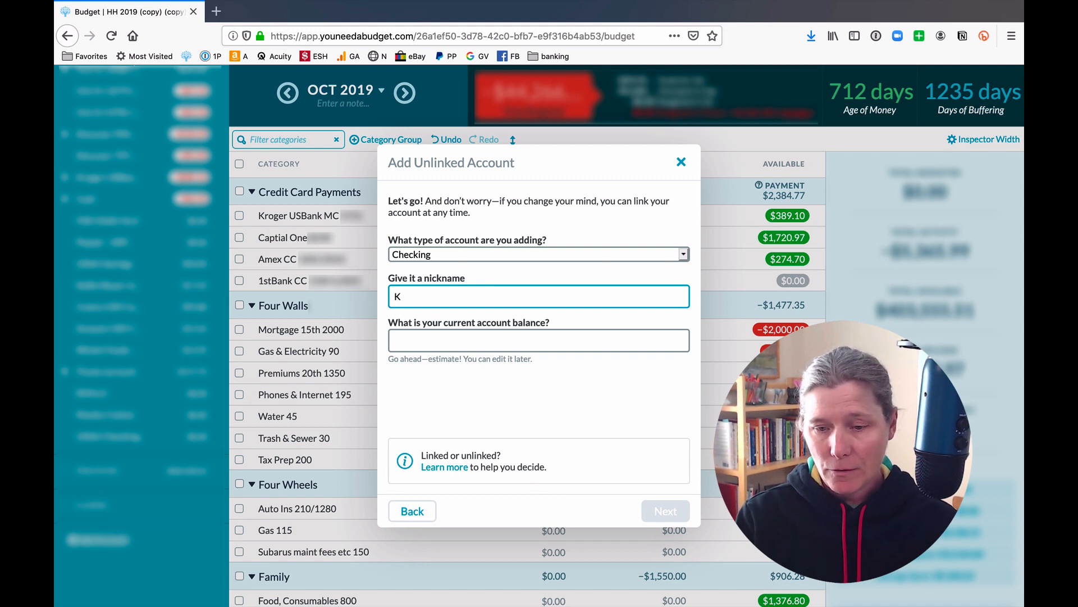
pyautogui.press('BackSpace')
pyautogui.write('no')
pyautogui.press('BackSpace')
pyautogui.press('BackSpace')
pyautogui.write('New ')
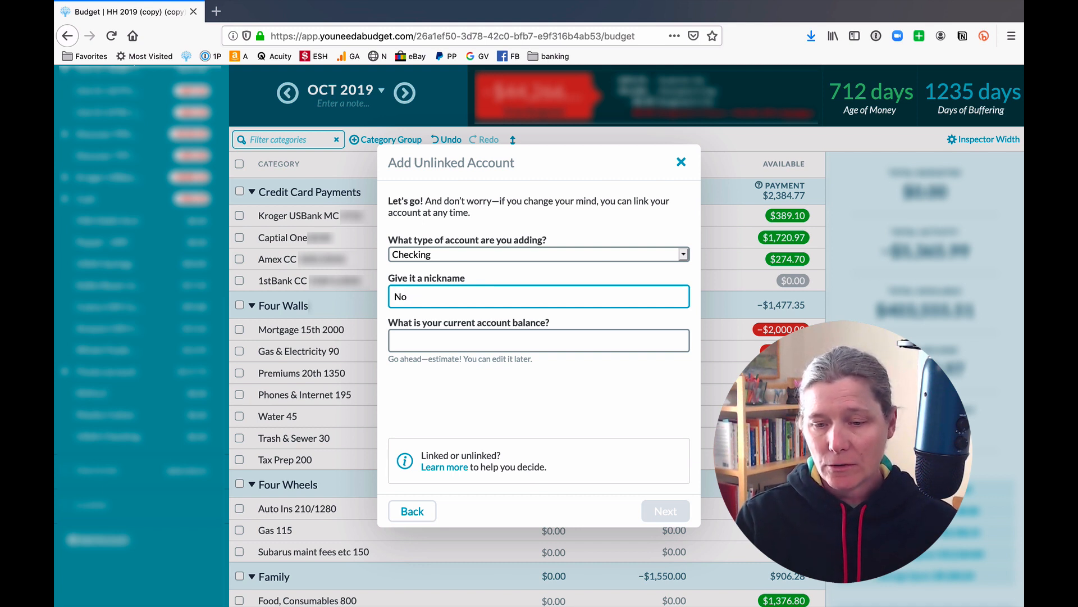
pyautogui.write('Krog')
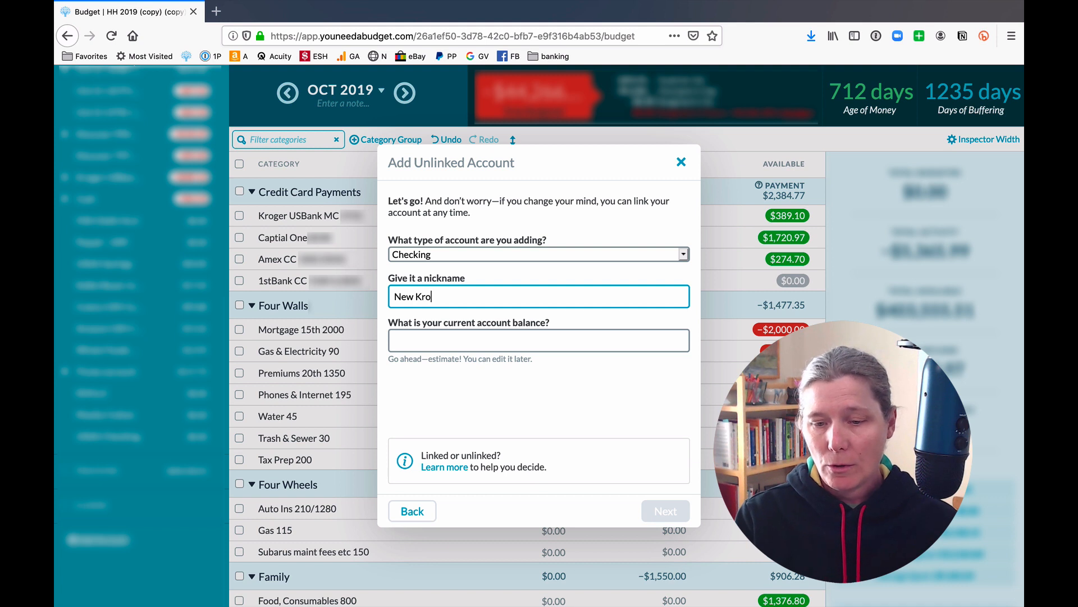
pyautogui.write('er')
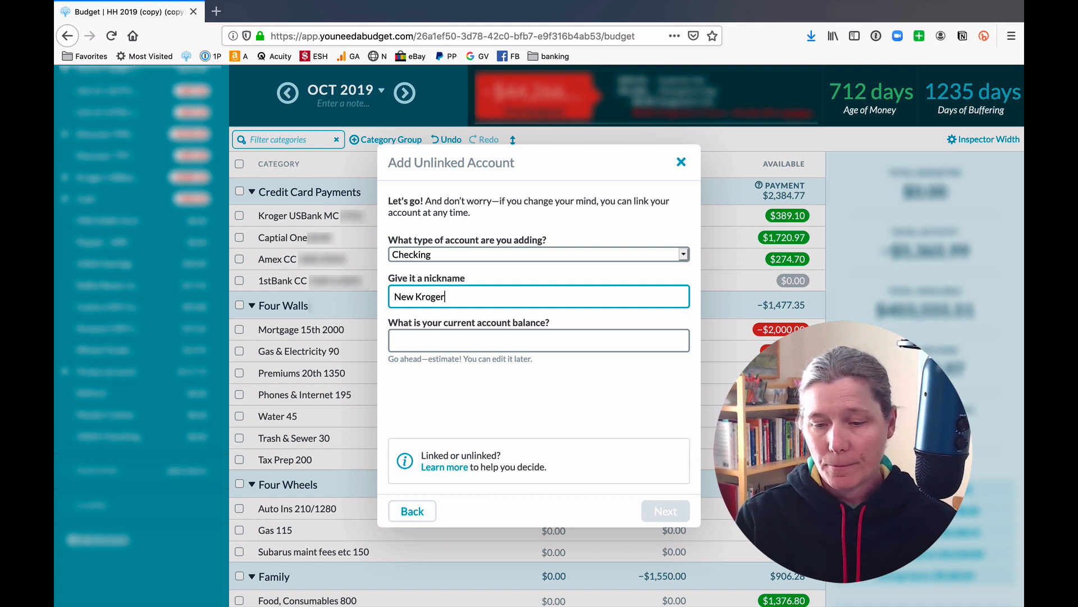
pyautogui.click(491, 337)
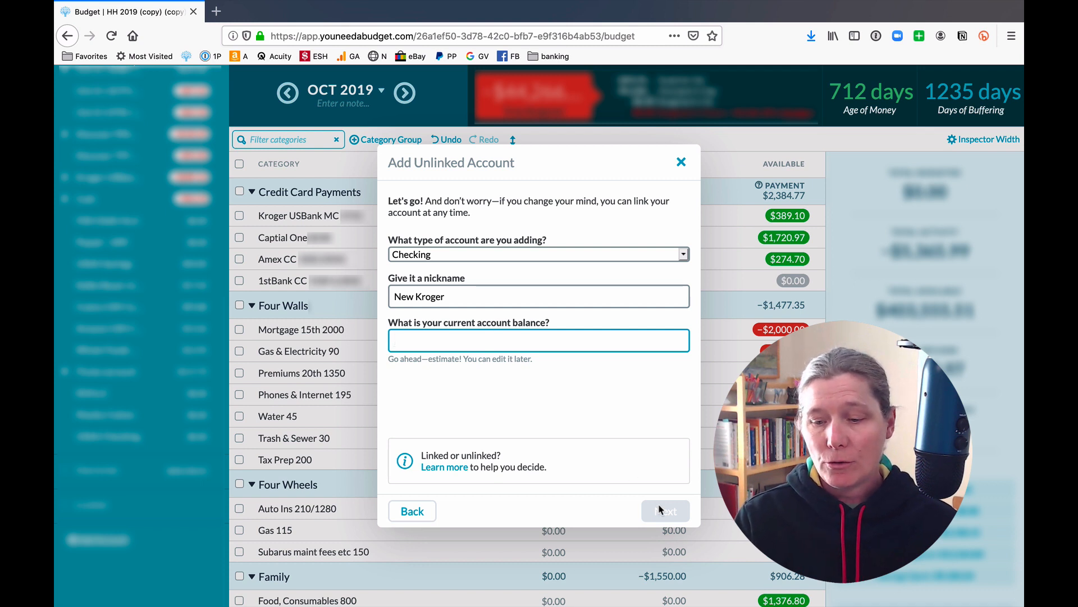
pyautogui.write('0')
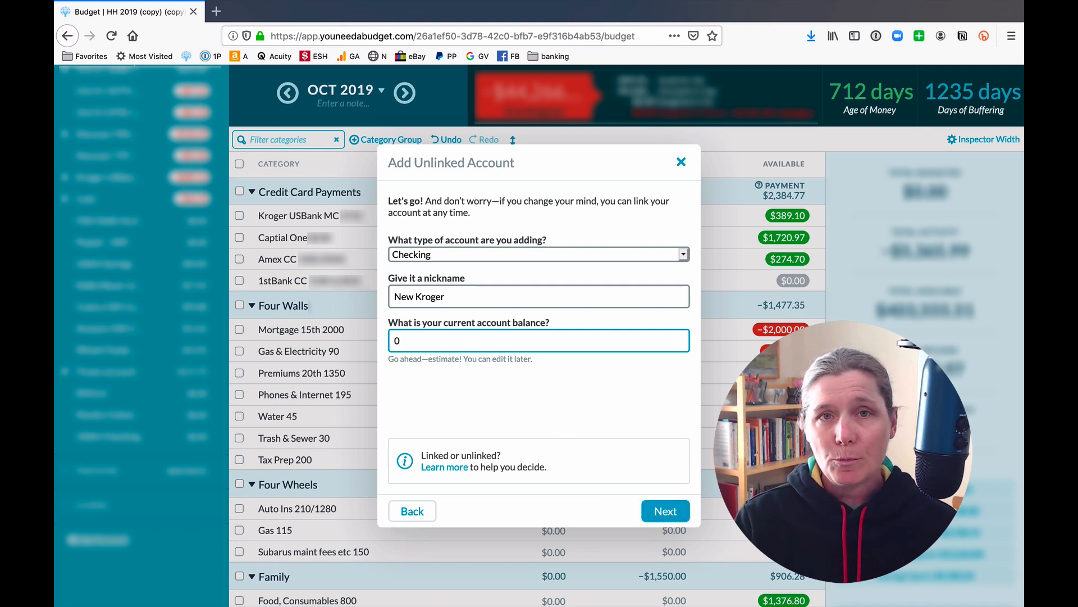
pyautogui.click(670, 512)
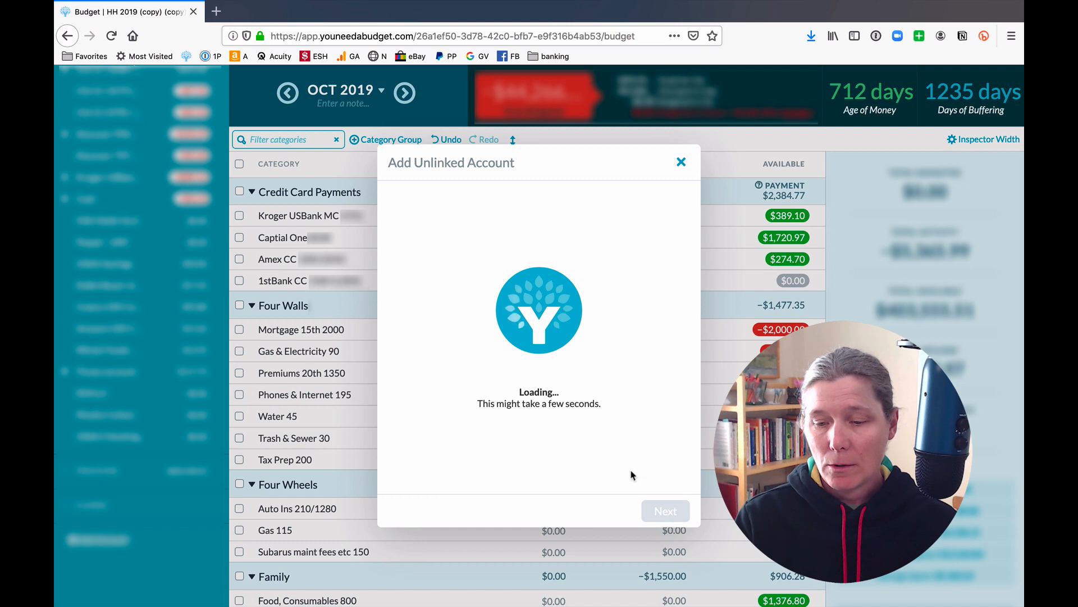
# Add a second unlinked Checking account nicknamed 'New Amex' with a current balance of 0.
pyautogui.click(561, 409)
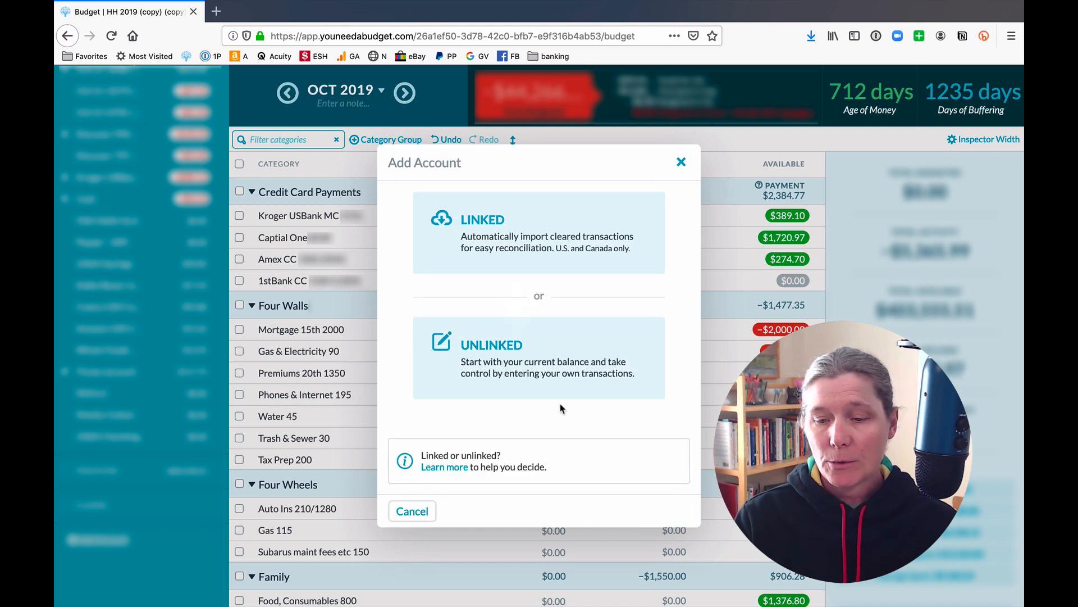
pyautogui.click(528, 352)
pyautogui.click(524, 258)
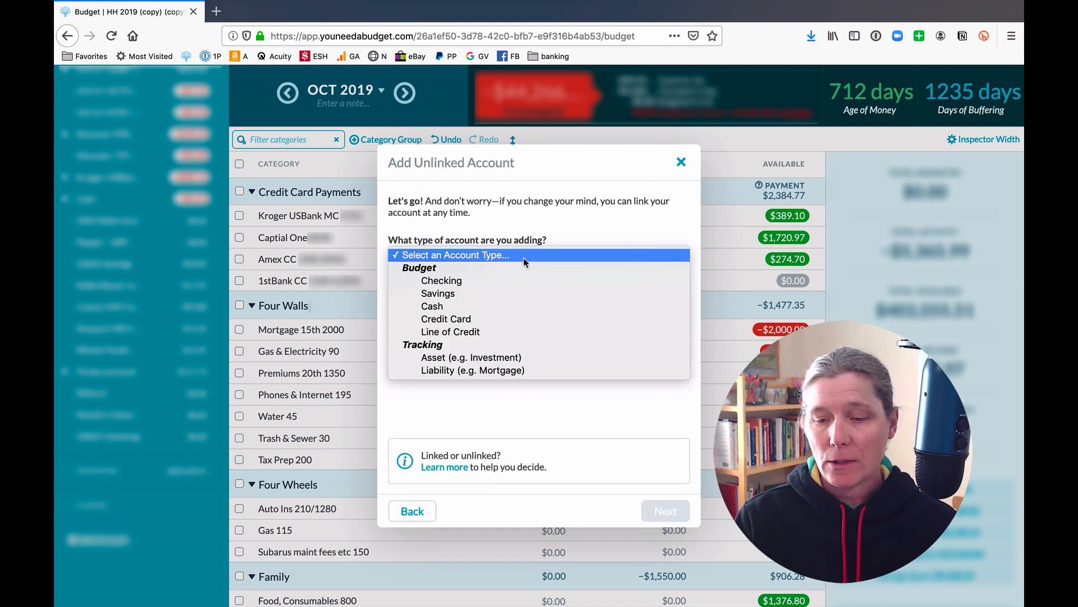
pyautogui.click(521, 277)
pyautogui.click(505, 294)
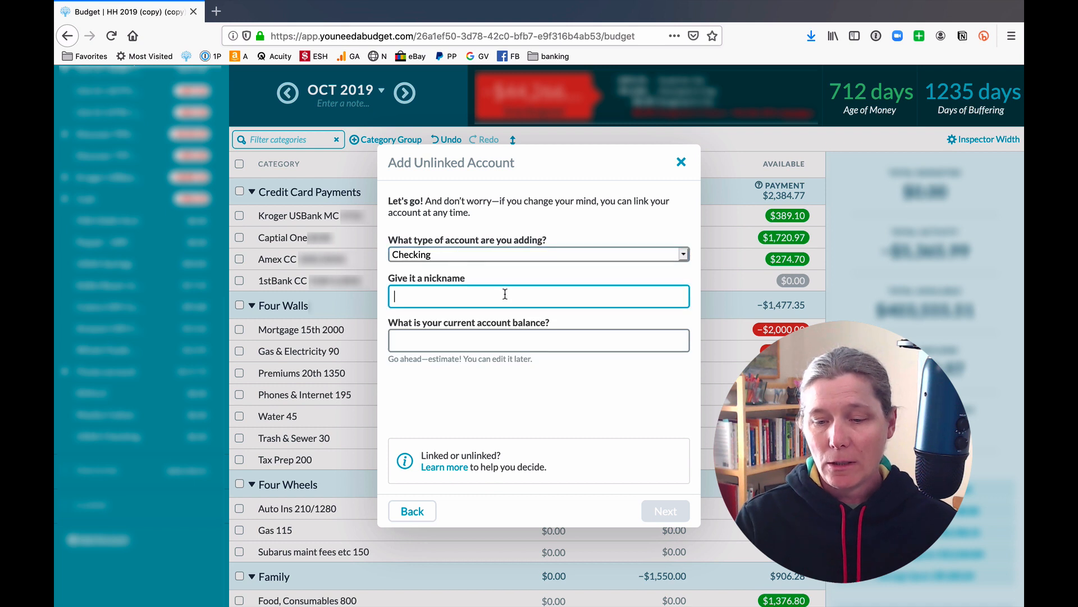
pyautogui.write('New')
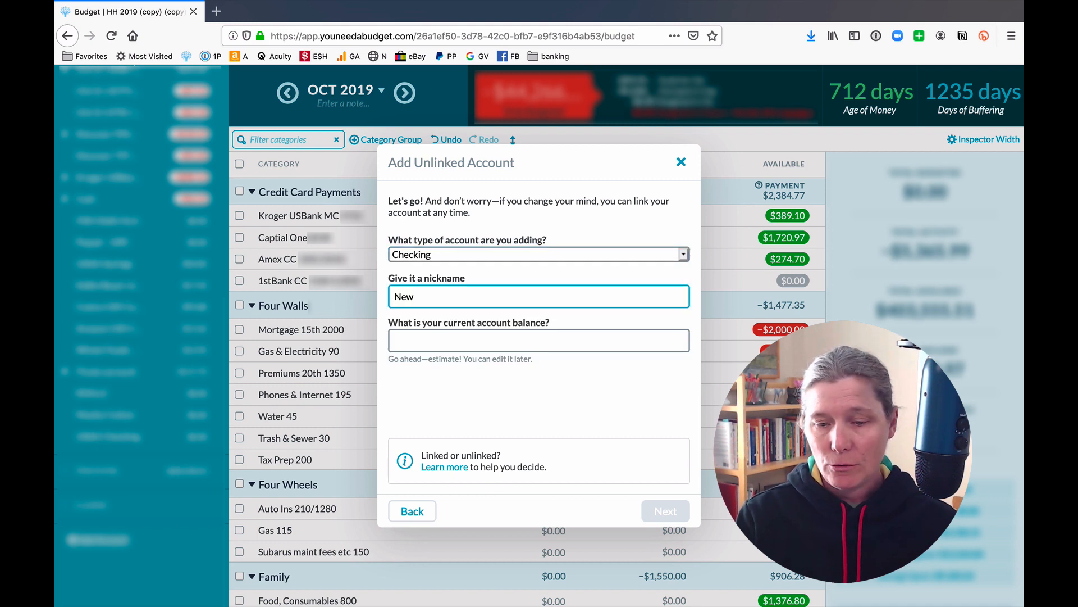
pyautogui.write(' Amex')
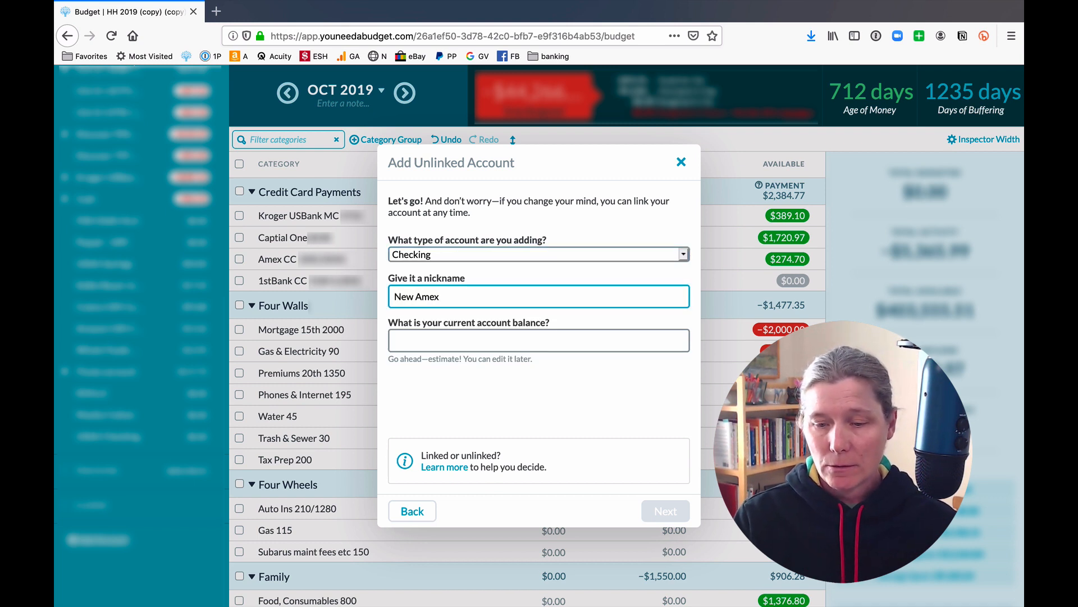
pyautogui.click(515, 339)
pyautogui.write('0')
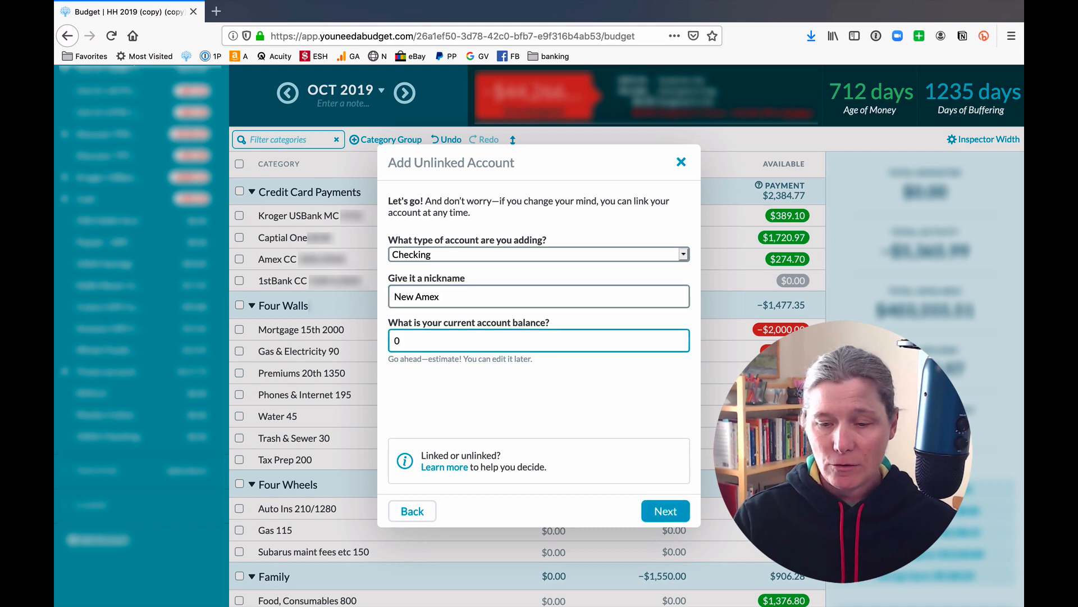
pyautogui.click(665, 512)
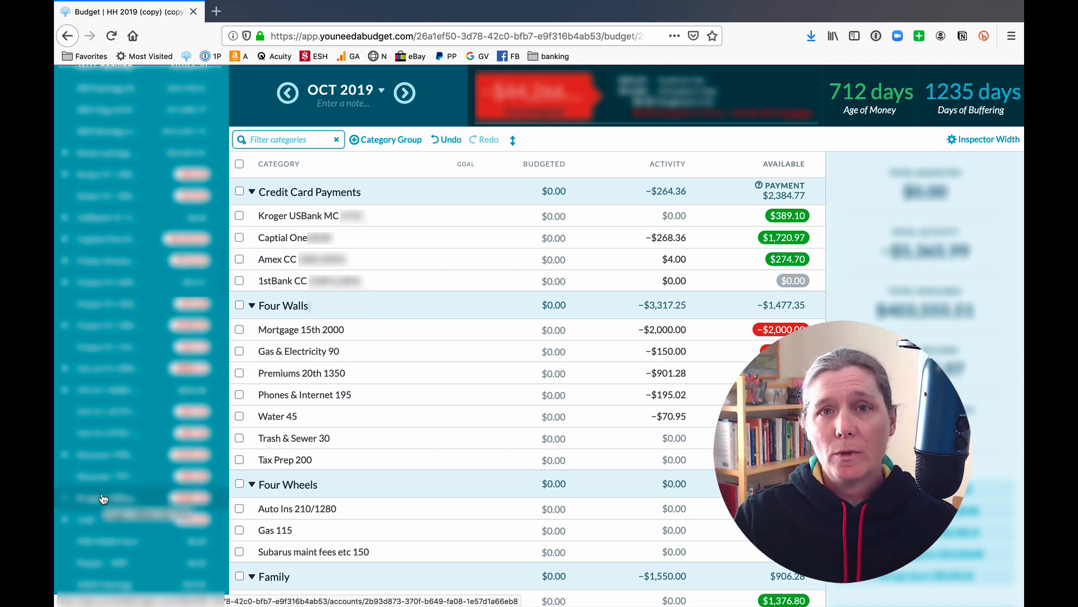
# Open the Amex CC register and clear the filters so reconciled 2018 transactions also show.
pyautogui.click(102, 499)
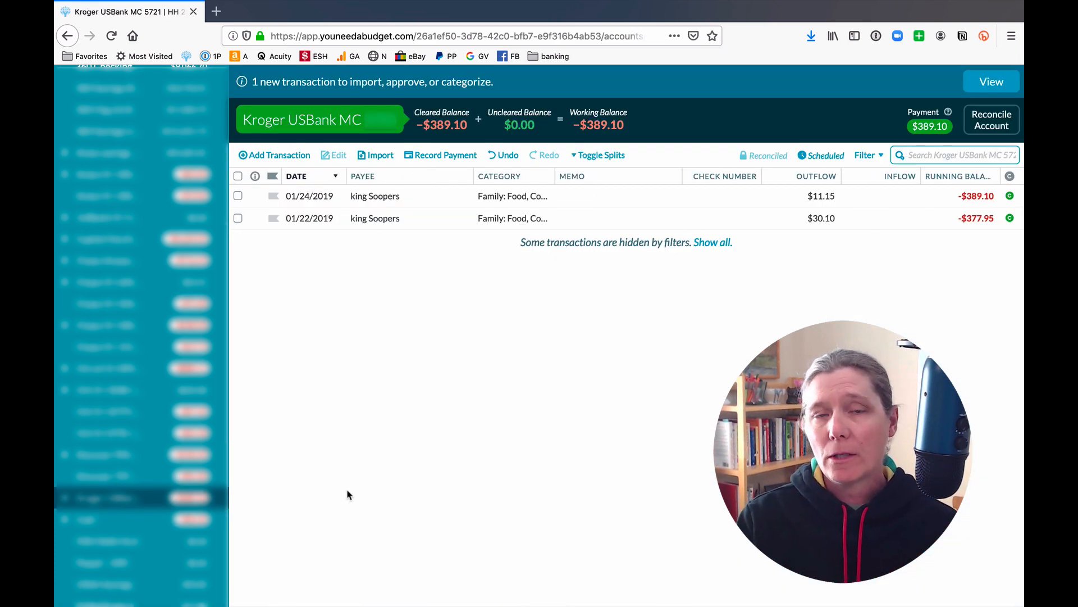
pyautogui.click(712, 242)
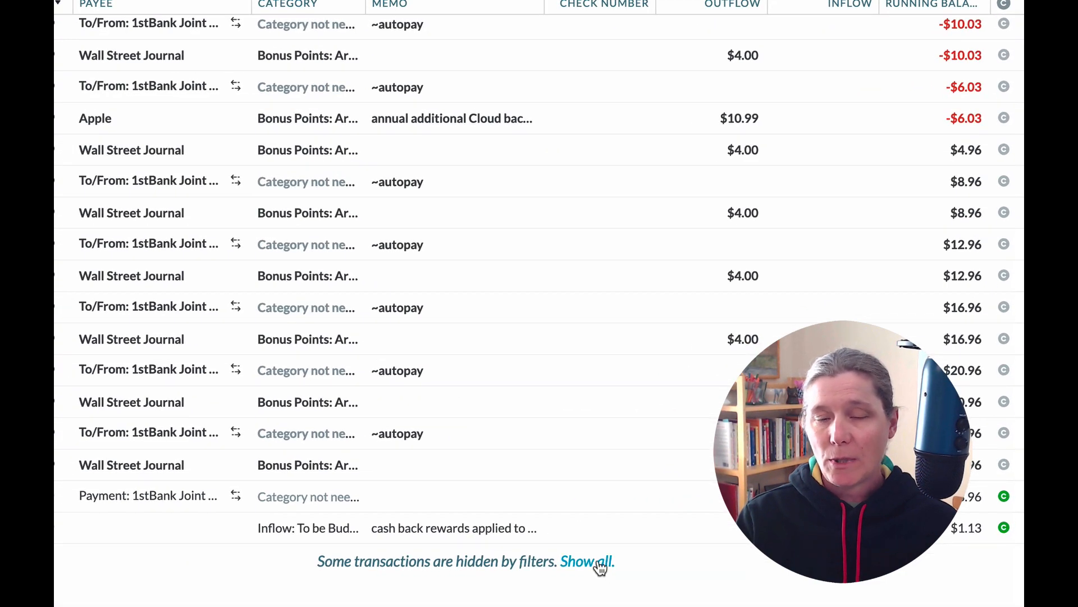
pyautogui.click(598, 563)
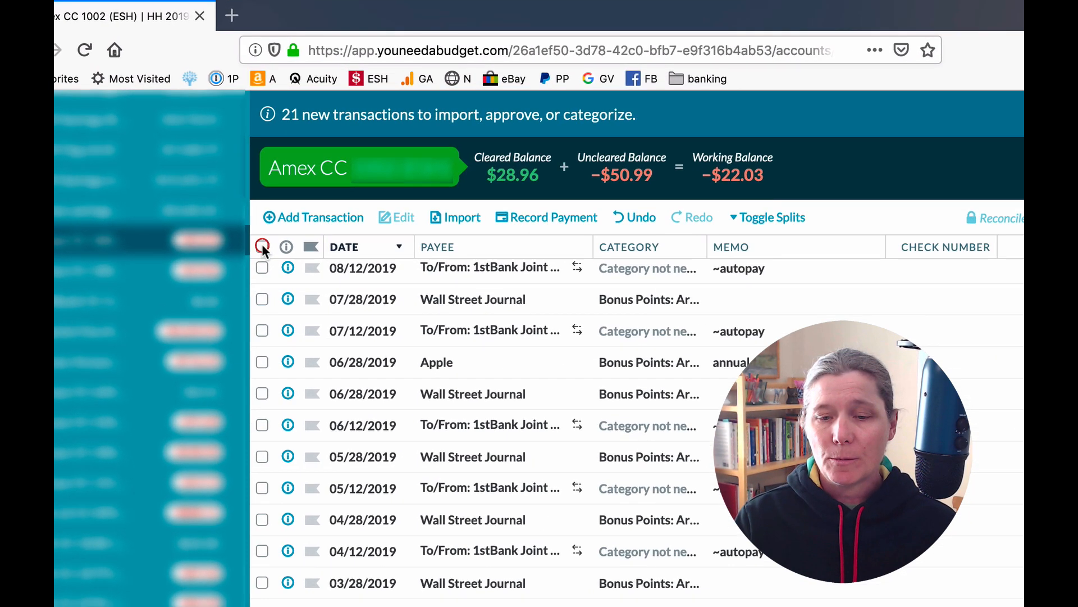
# Select all Amex CC transactions and move them to New Amex, leaving Amex CC at $0.00.
pyautogui.click(238, 176)
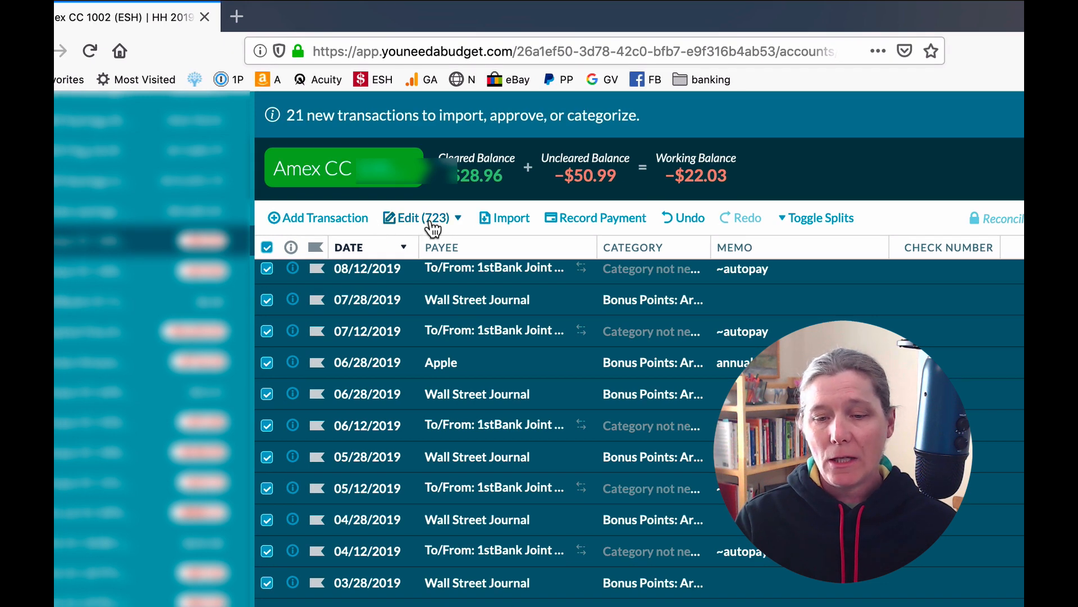
pyautogui.click(425, 217)
pyautogui.moveTo(381, 573)
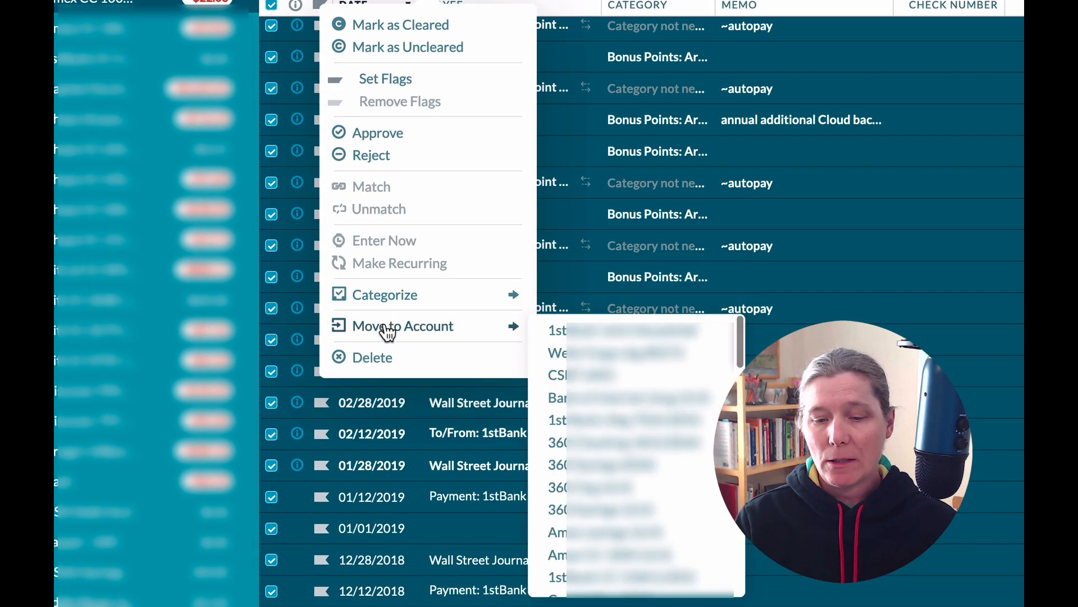
pyautogui.scroll(-10, 589, 493)
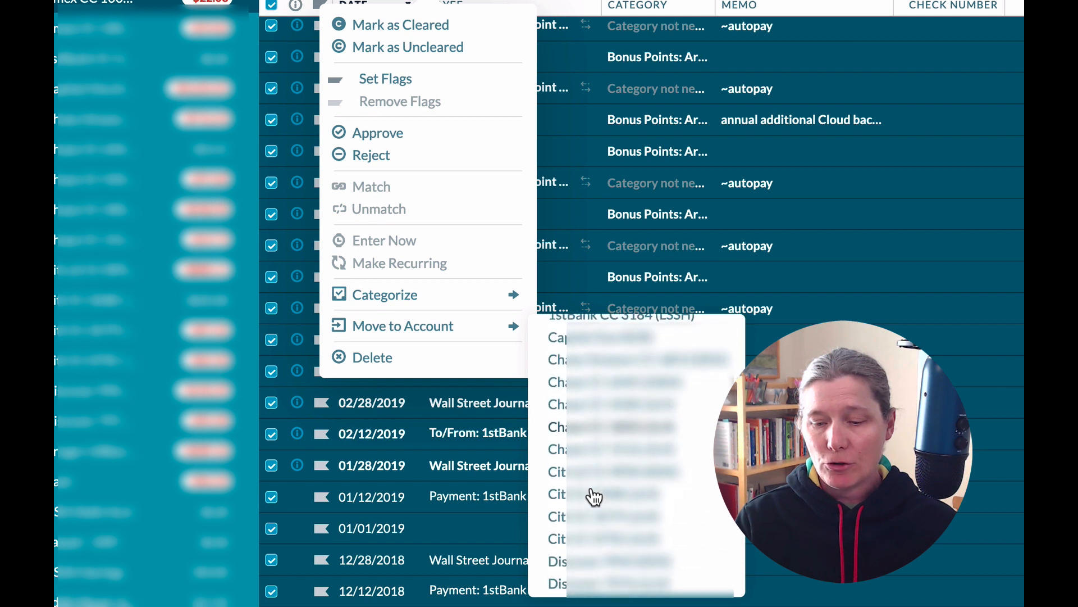
pyautogui.scroll(-5, 594, 496)
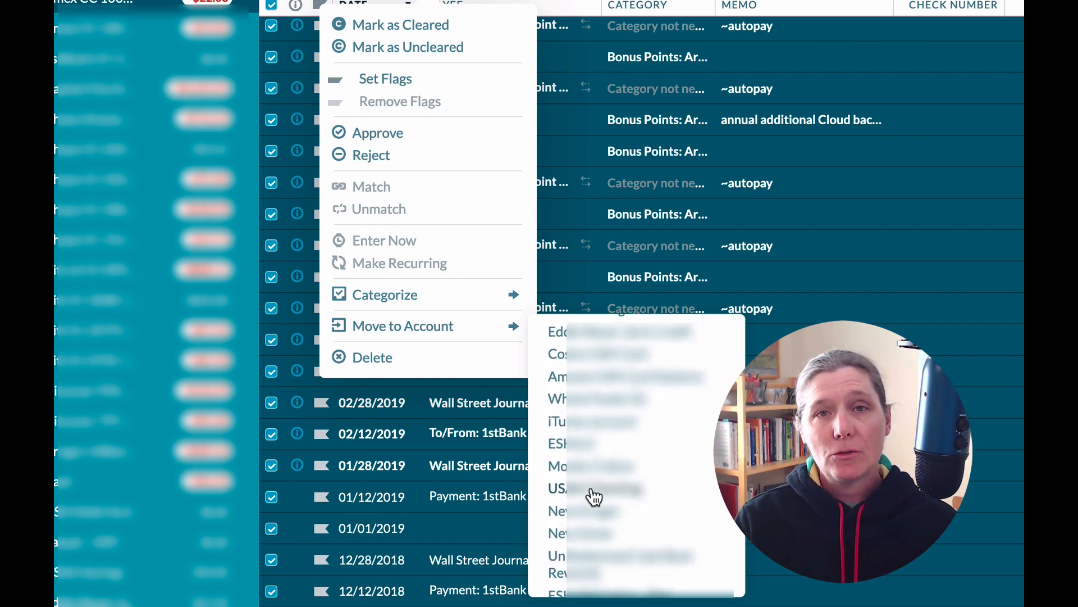
pyautogui.scroll(-2, 593, 497)
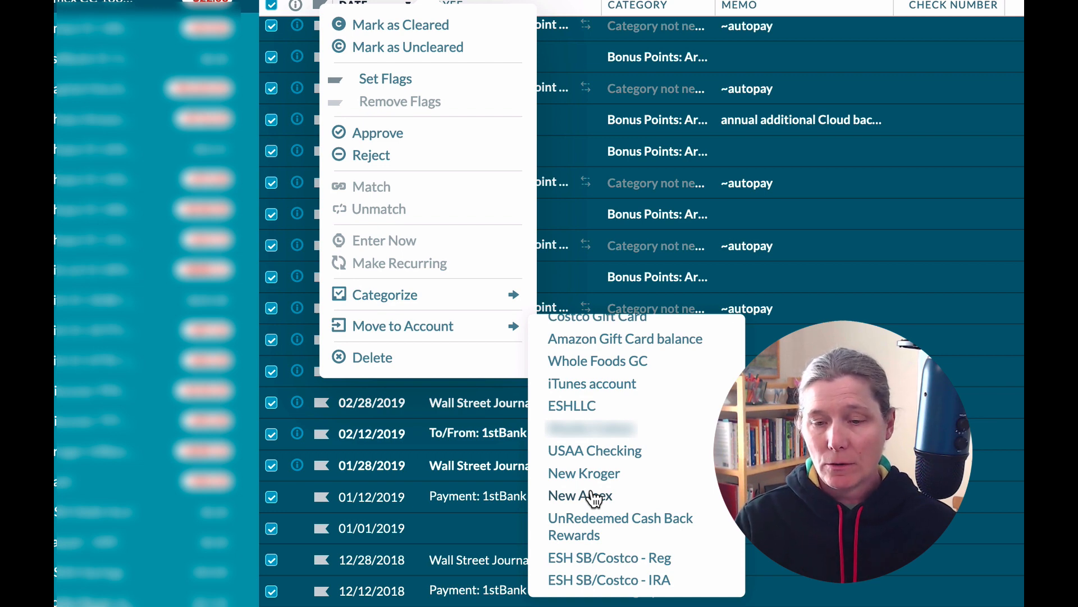
pyautogui.click(594, 496)
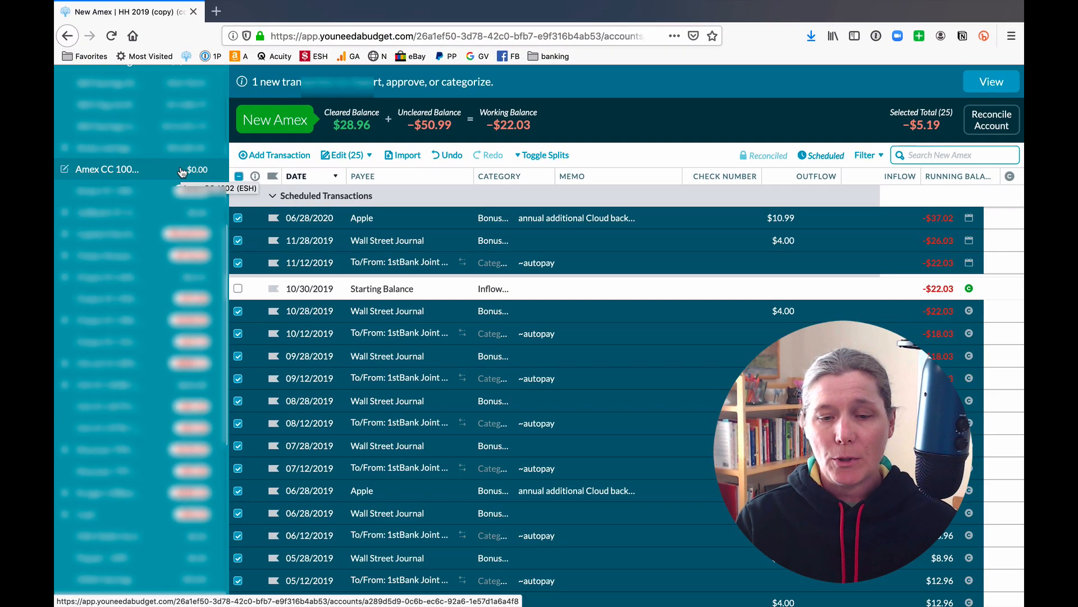
# Delete the empty Amex CC account from its account settings.
pyautogui.click(223, 161)
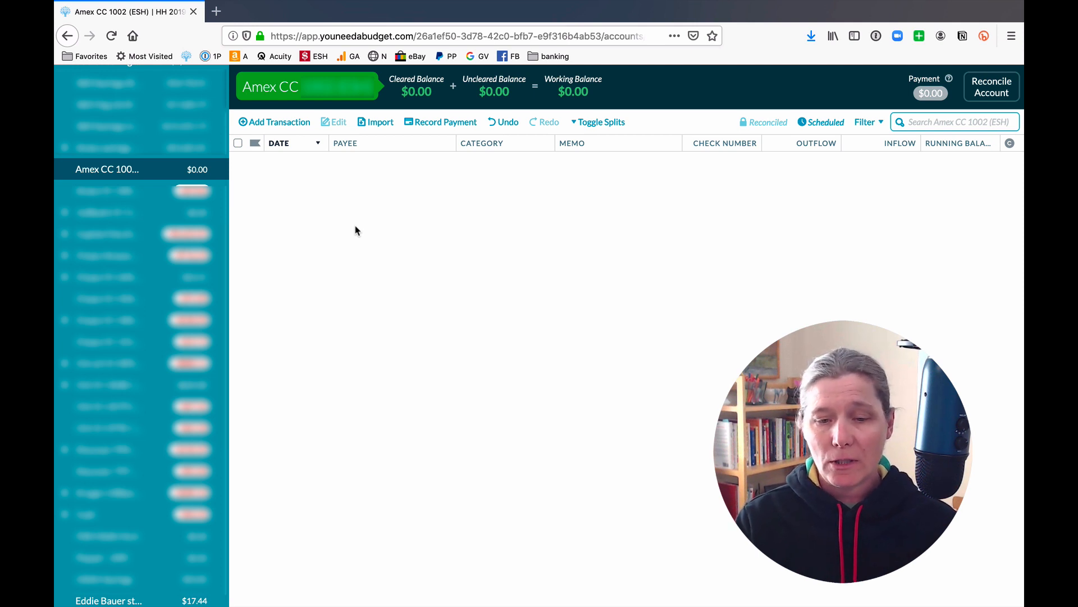
pyautogui.click(65, 169)
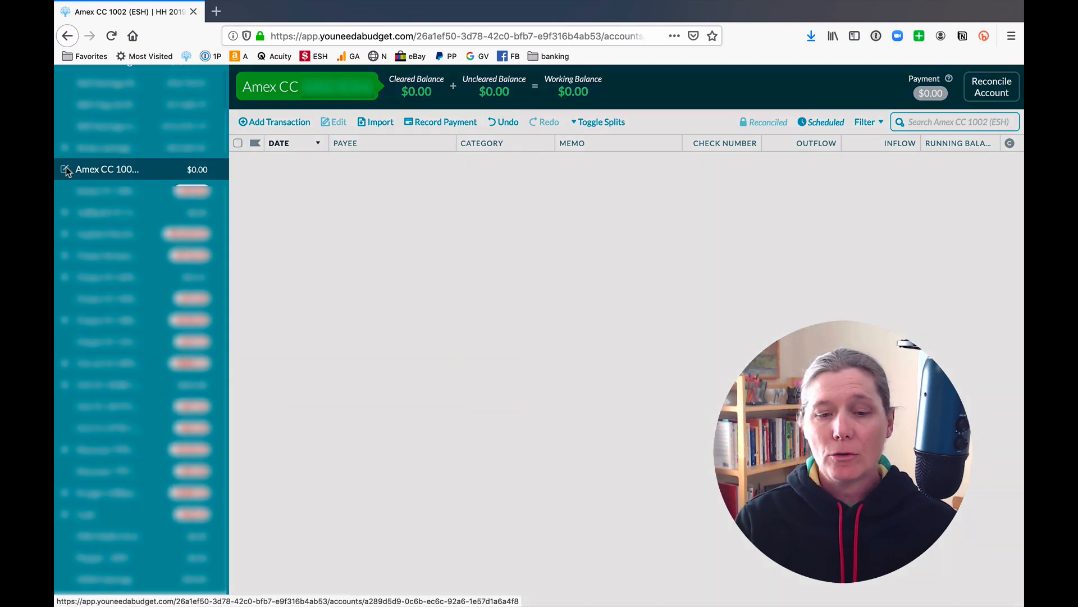
pyautogui.click(307, 364)
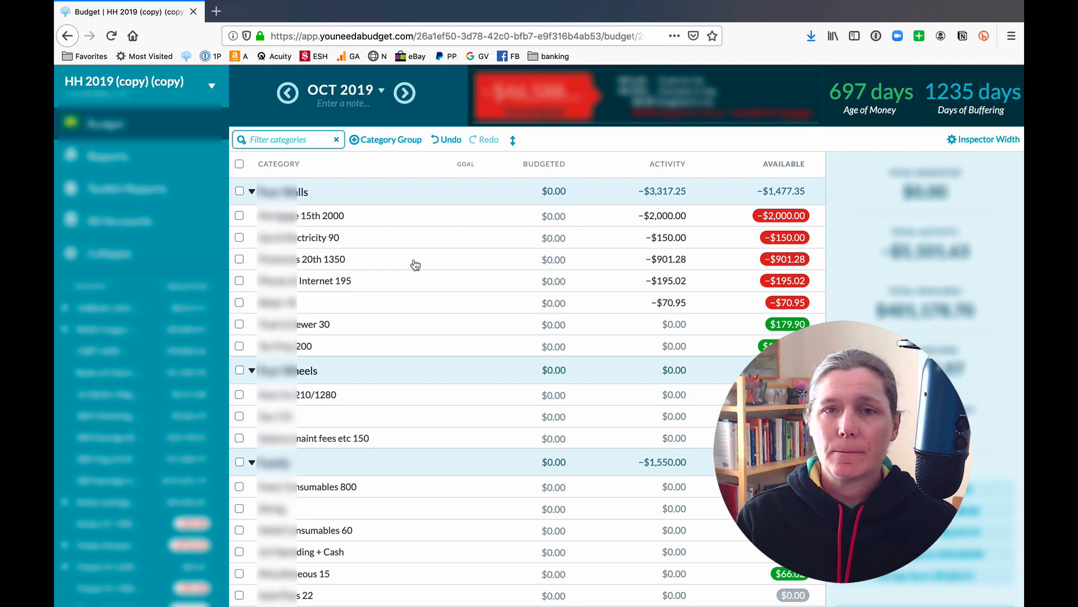
# Unhide every category listed under Hidden Categories at the bottom of the budget.
pyautogui.scroll(-10, 415, 265)
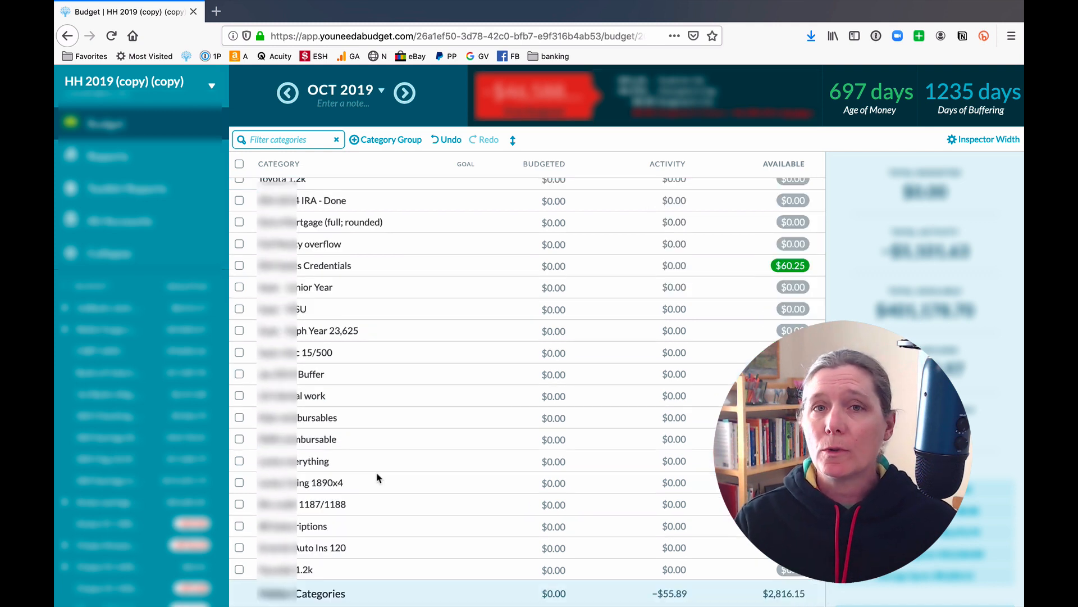
pyautogui.click(327, 595)
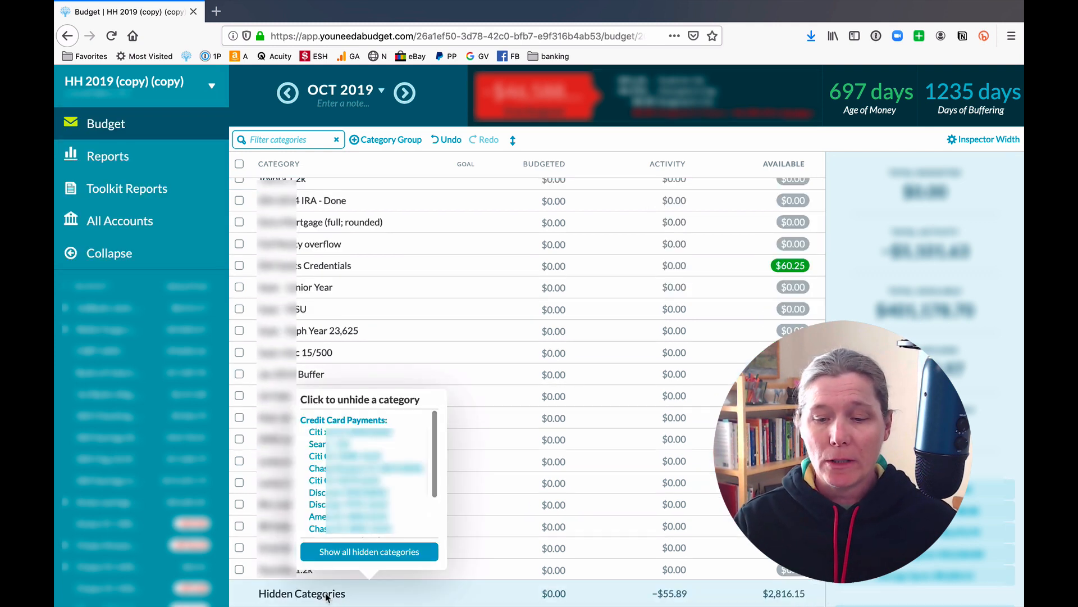
pyautogui.click(376, 555)
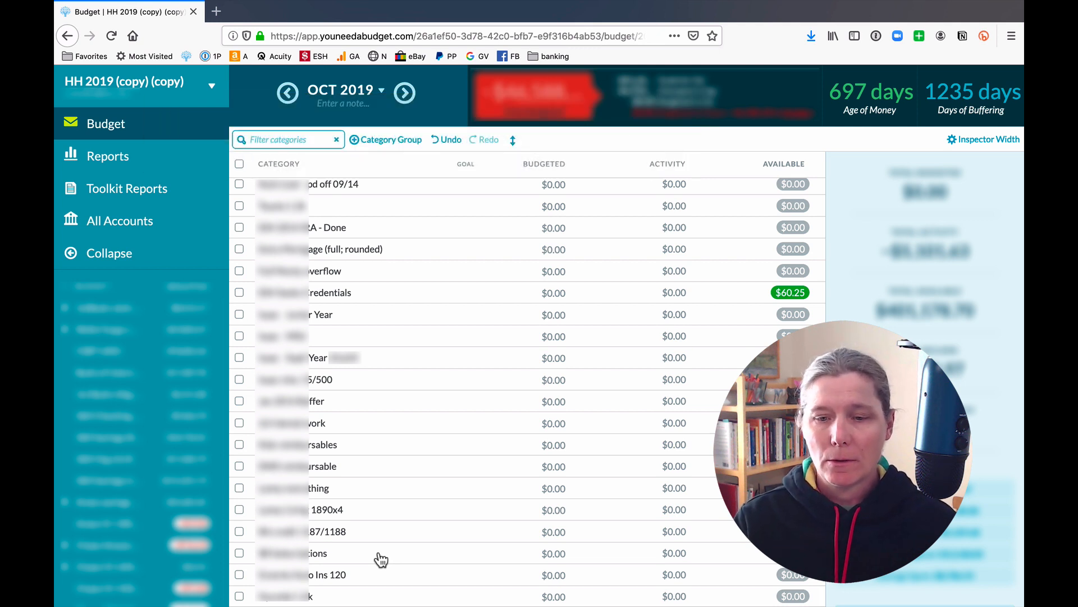
pyautogui.click(383, 91)
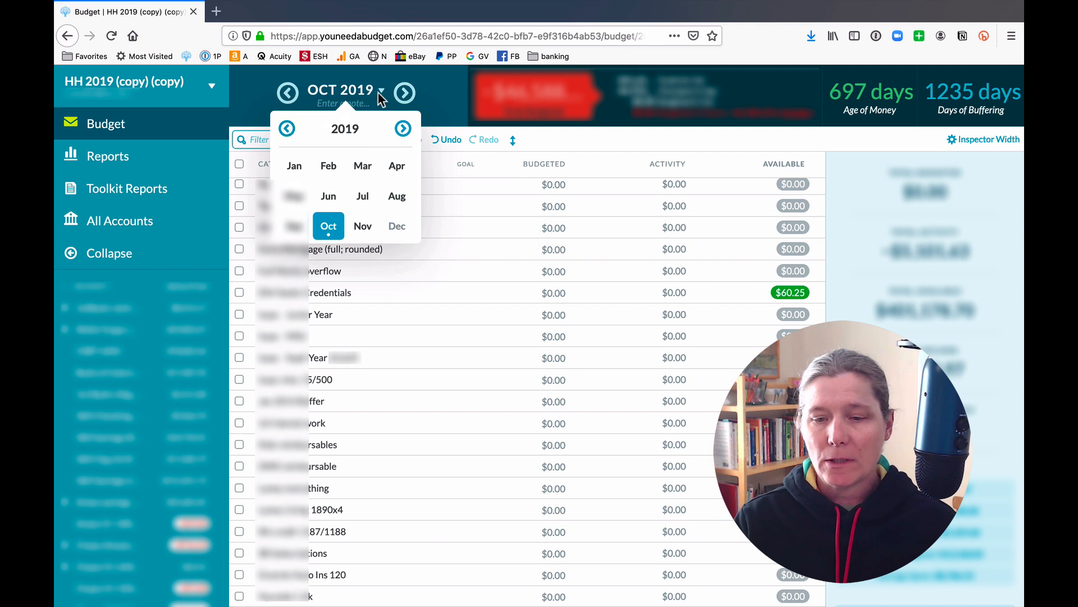
# Go back four years to 2012 and open November 2012, where every category shows $0.00.
pyautogui.click(288, 129)
pyautogui.click(287, 129)
pyautogui.click(287, 129)
pyautogui.click(288, 129)
pyautogui.click(288, 130)
pyautogui.click(288, 129)
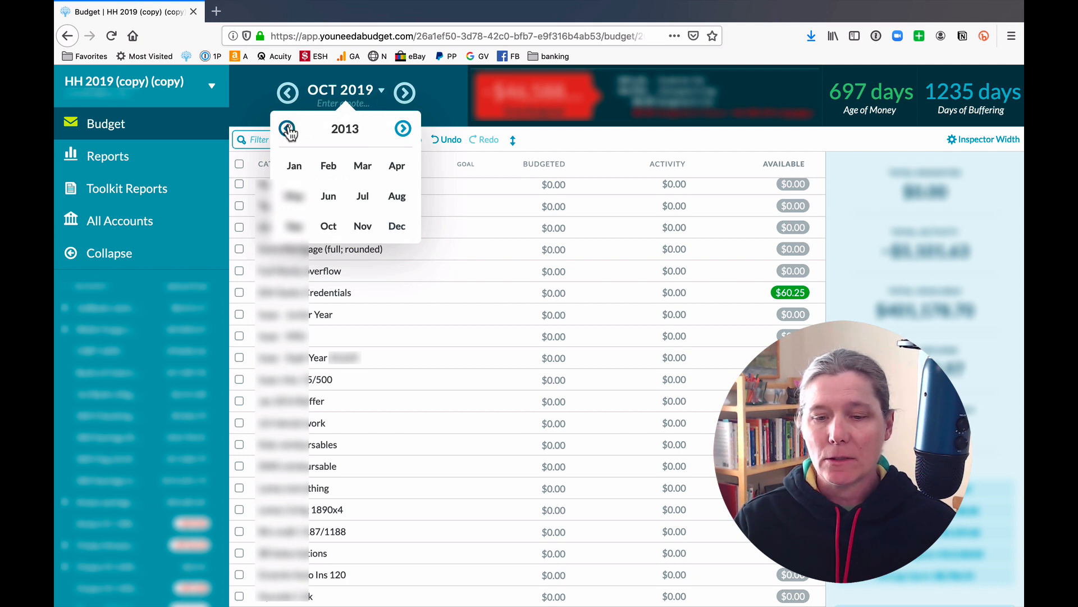
pyautogui.click(288, 129)
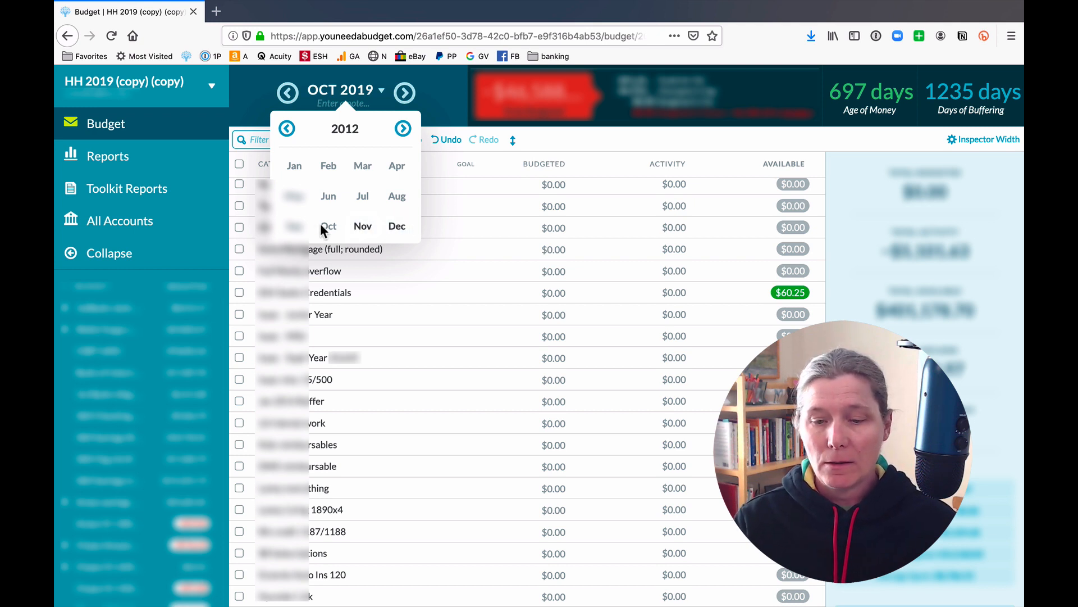
pyautogui.click(363, 228)
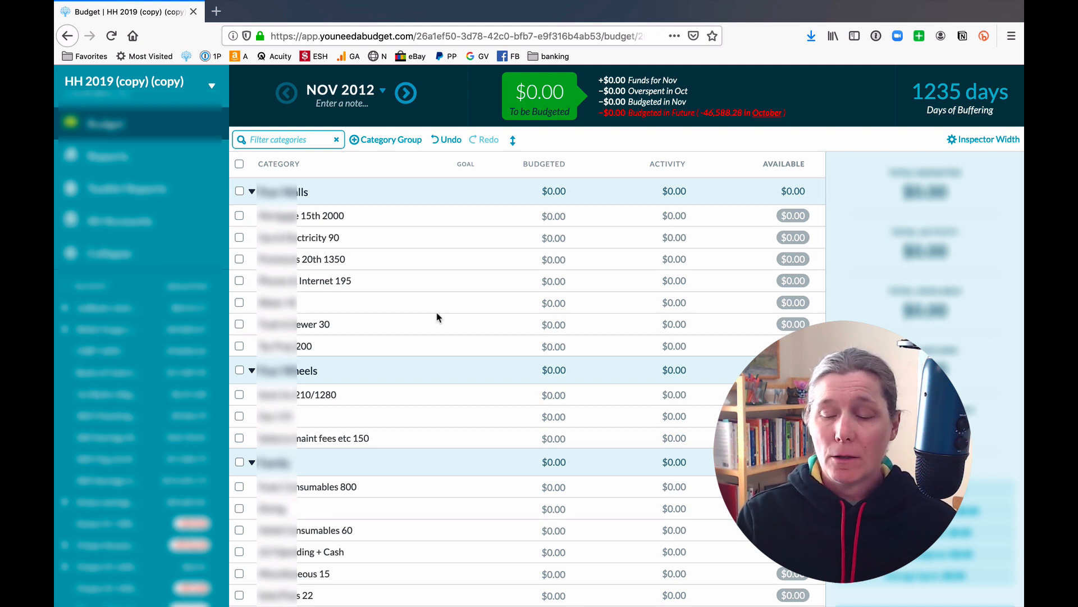
pyautogui.click(438, 317)
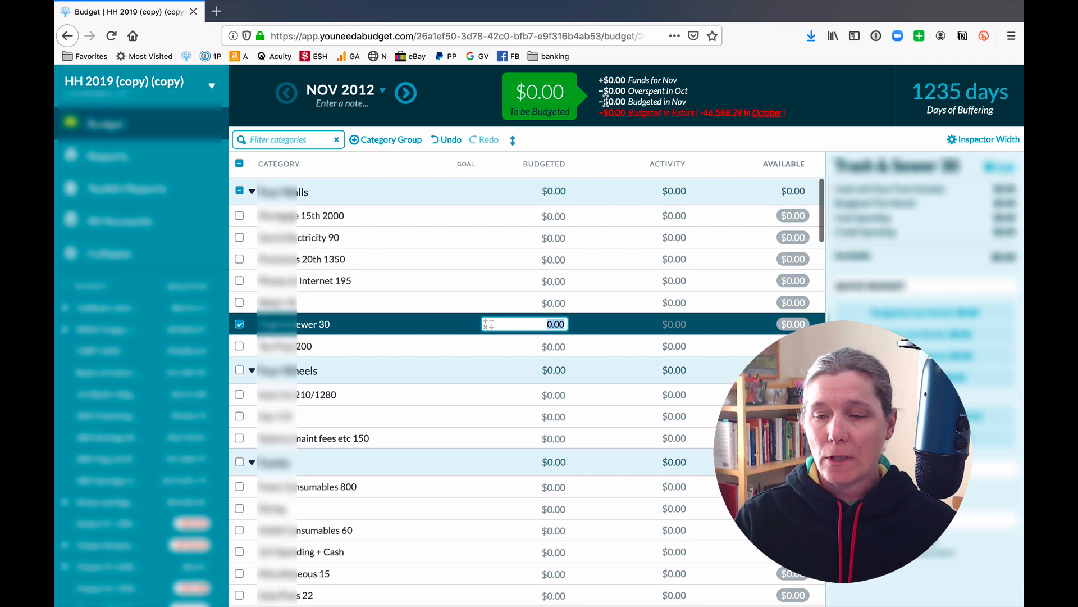
pyautogui.scroll(-5, 588, 404)
pyautogui.scroll(-15, 587, 402)
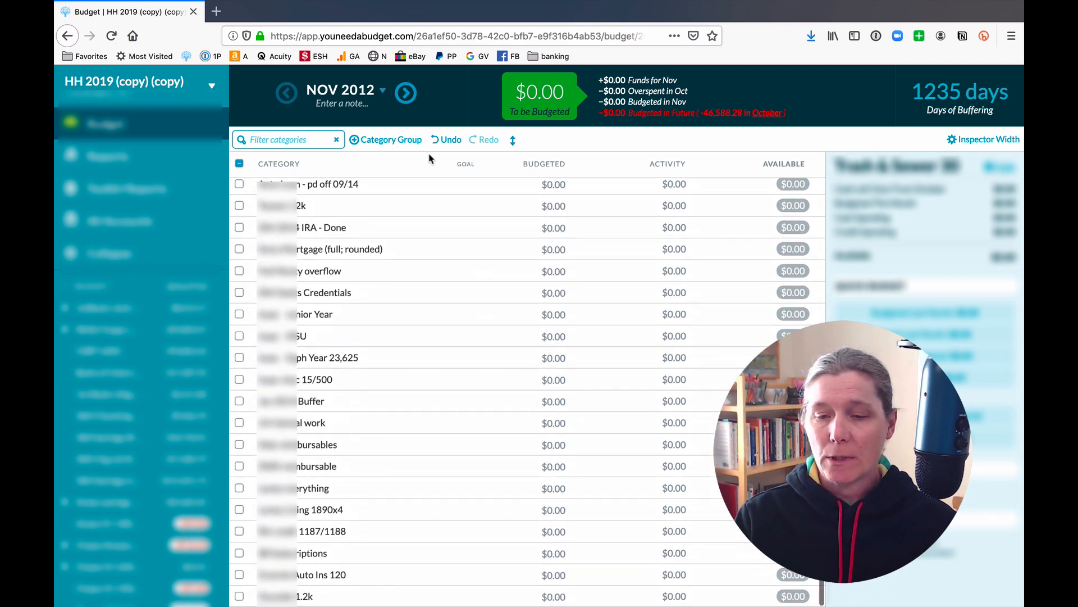
pyautogui.click(406, 94)
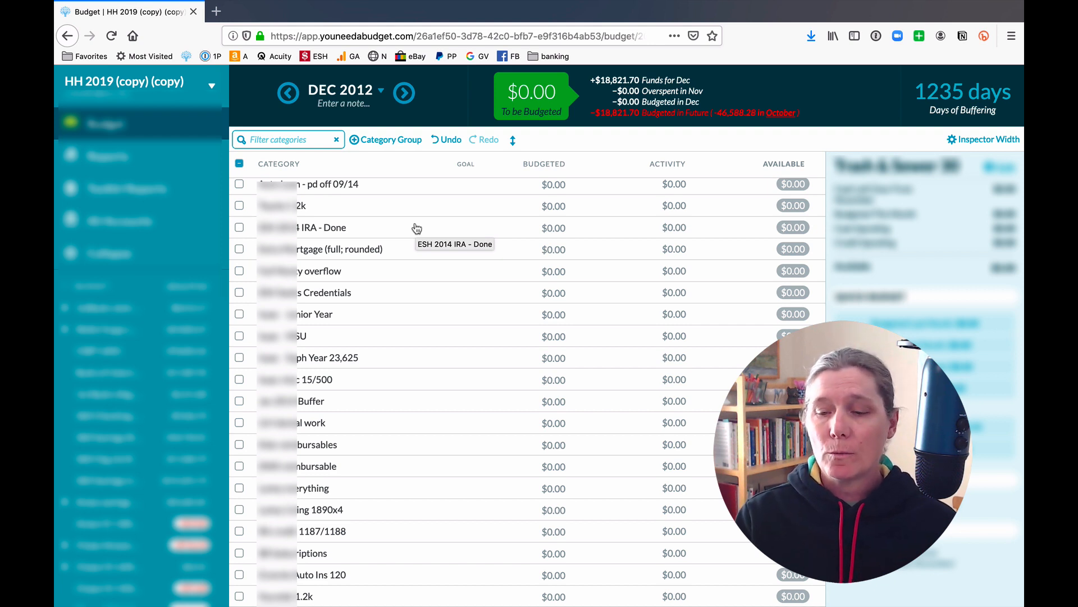
pyautogui.scroll(2, 646, 287)
pyautogui.scroll(6, 645, 286)
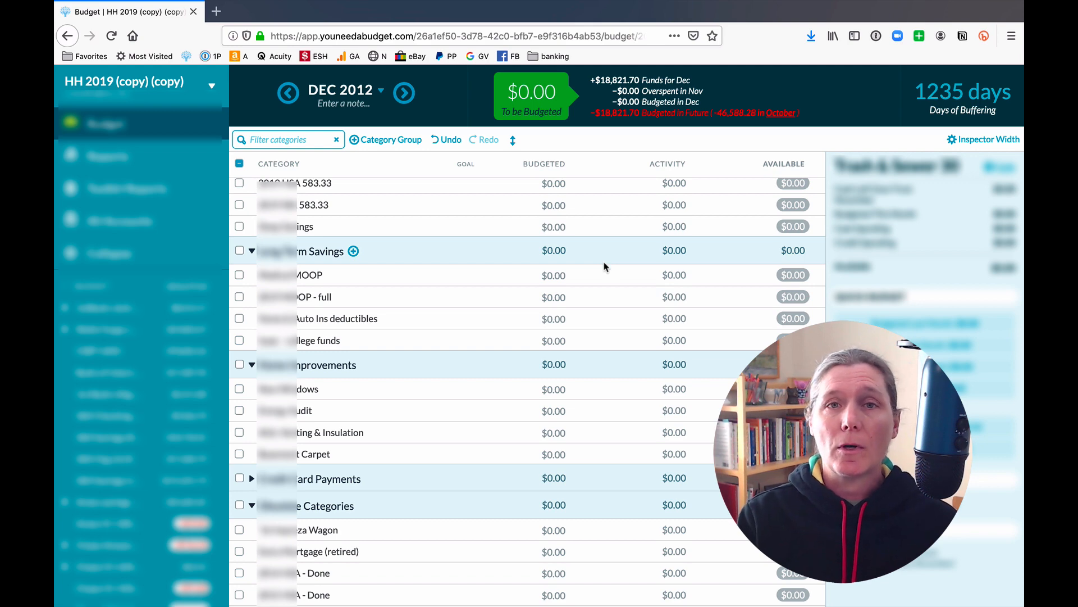
pyautogui.scroll(-7, 604, 266)
pyautogui.scroll(9, 604, 266)
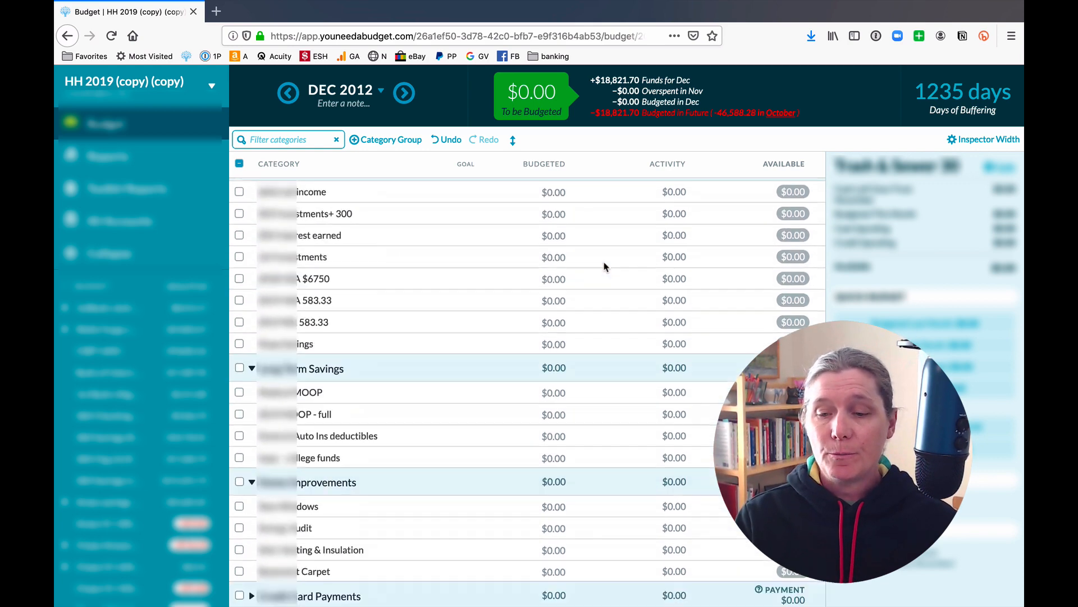
pyautogui.scroll(15, 605, 266)
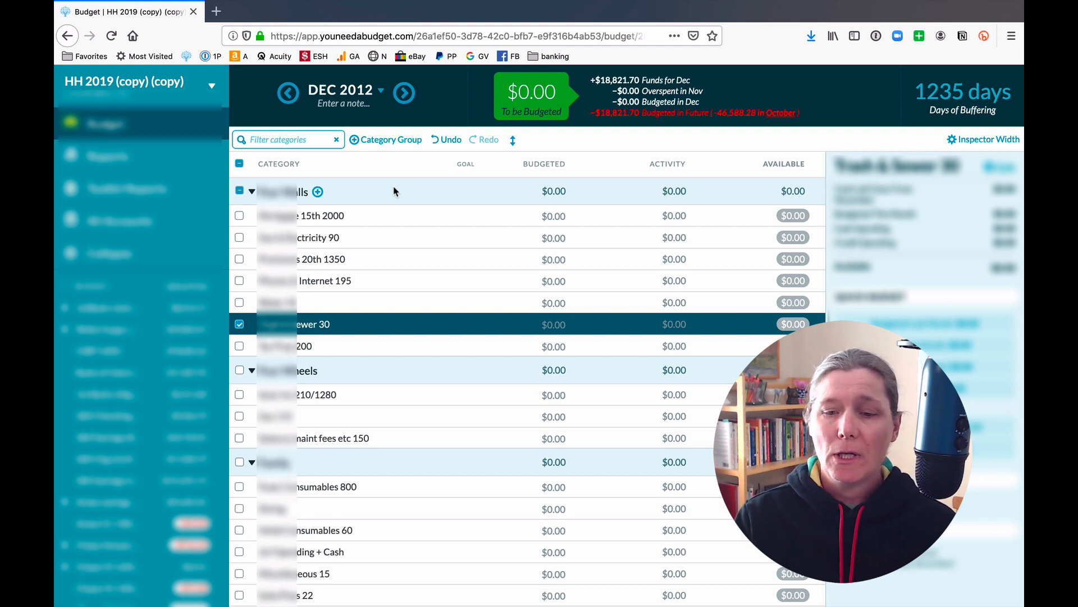
# Create a new category group named Migration.
pyautogui.click(395, 141)
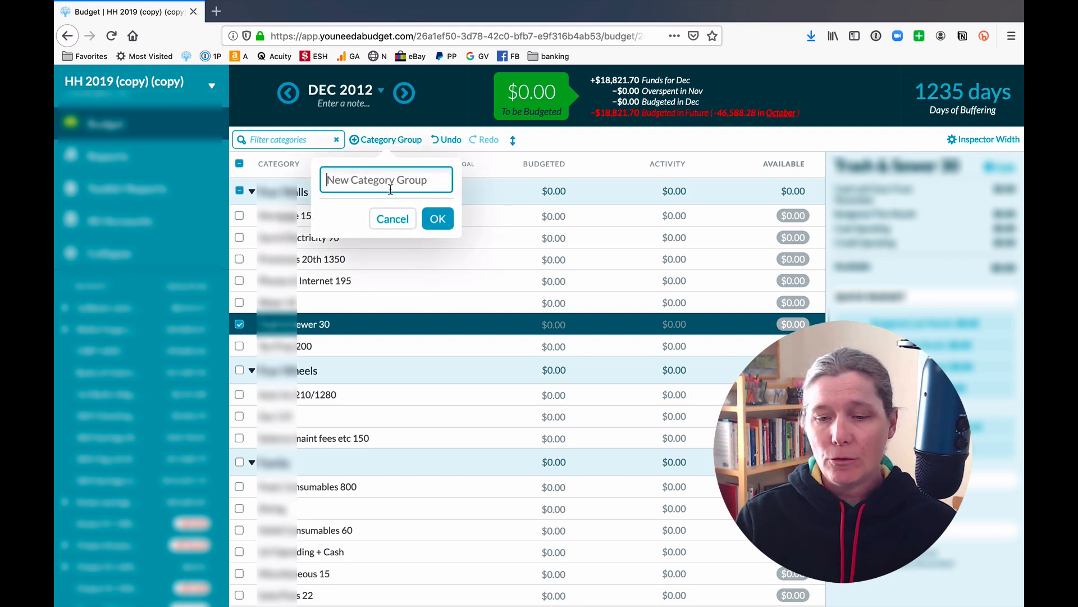
pyautogui.write('Migra')
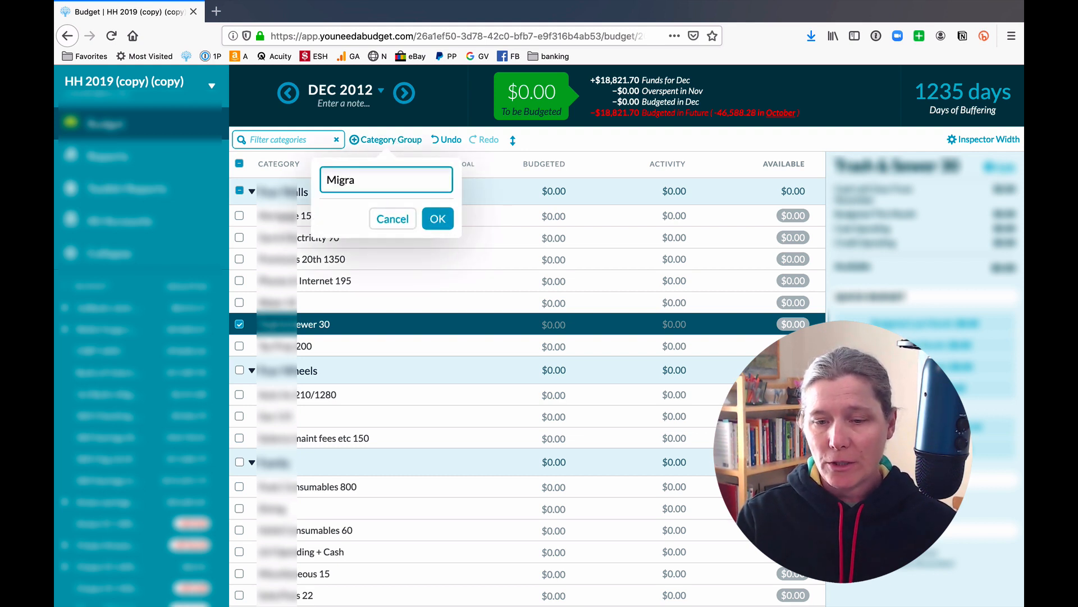
pyautogui.write('tion')
pyautogui.click(447, 218)
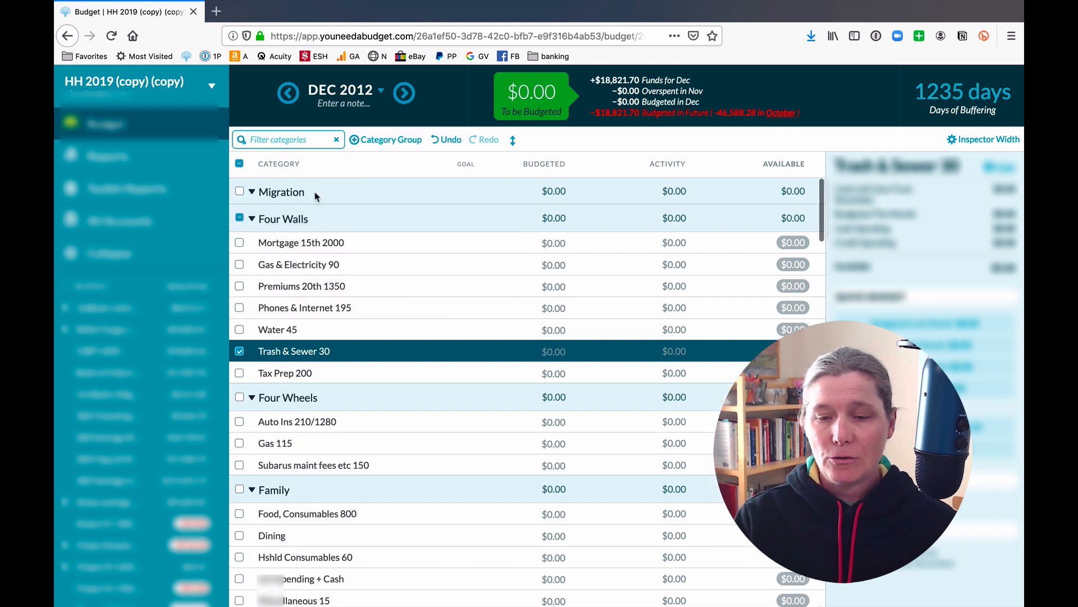
# Add a category named Big Hot Mess inside the Migration group.
pyautogui.click(315, 193)
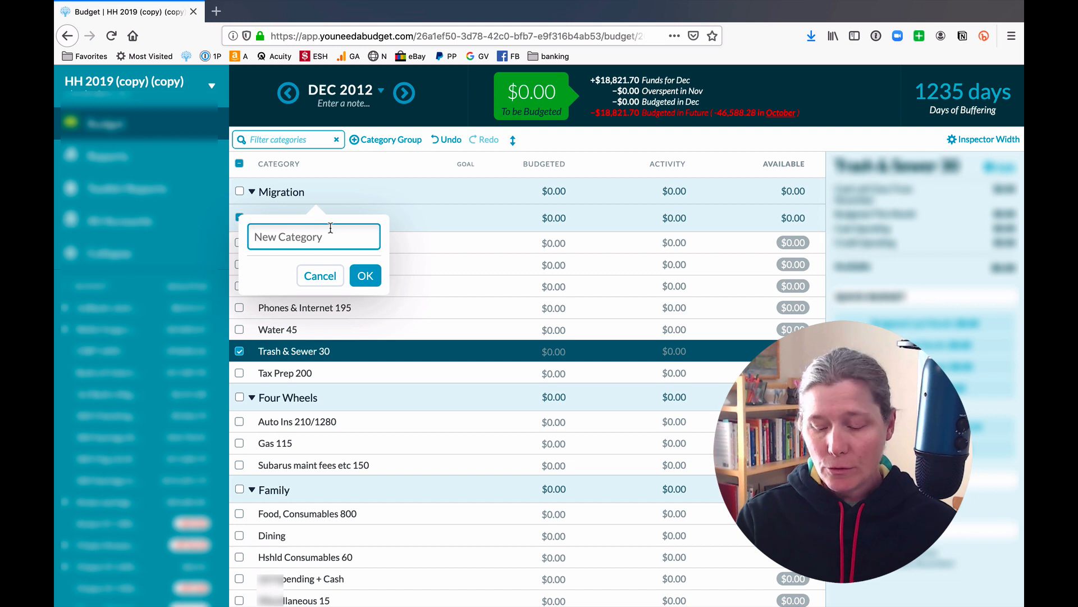
pyautogui.write('Big')
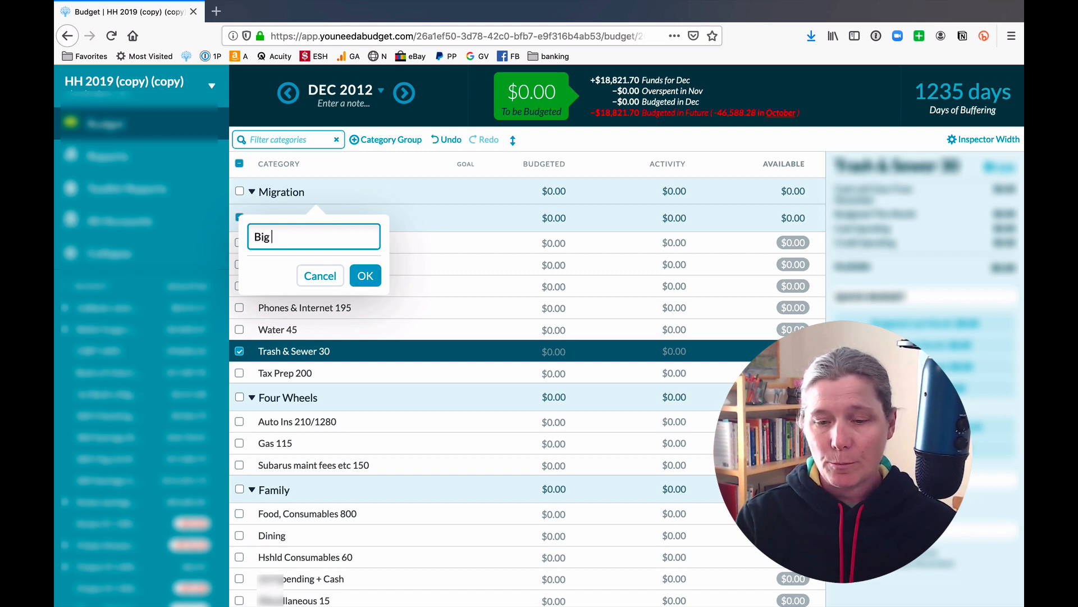
pyautogui.write(' Hot Mess')
pyautogui.press('Return')
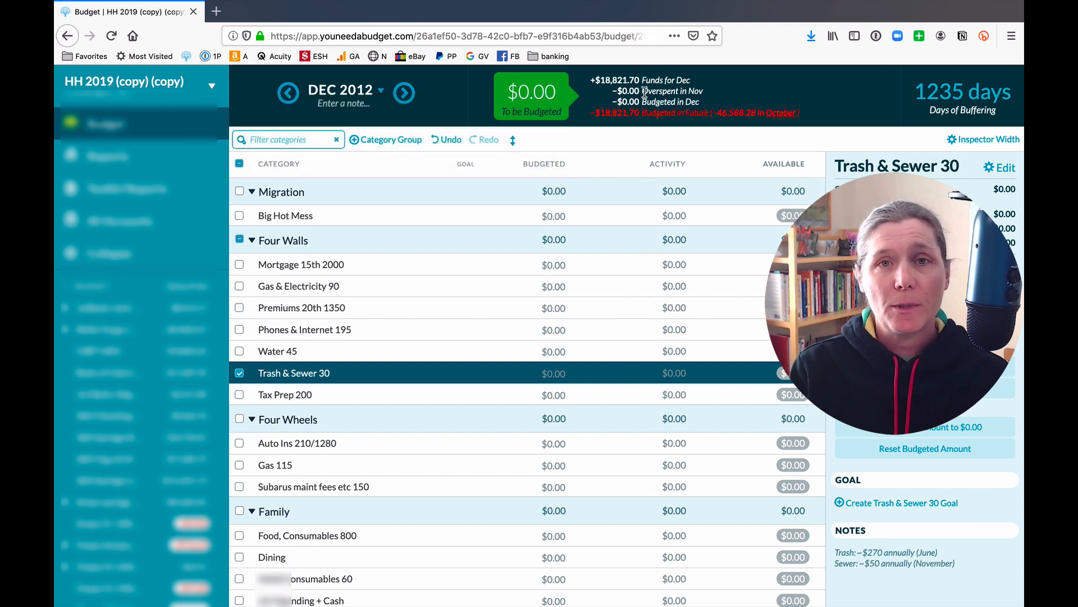
# Switch off the Toolkit for YNAB extension and reload the budget page.
pyautogui.click(547, 215)
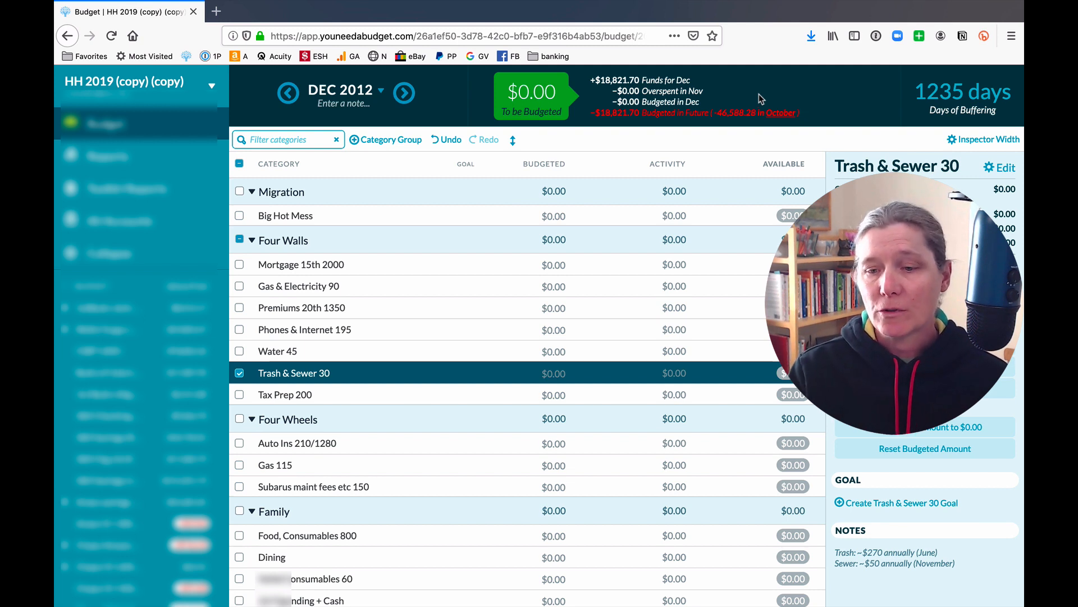
pyautogui.click(533, 217)
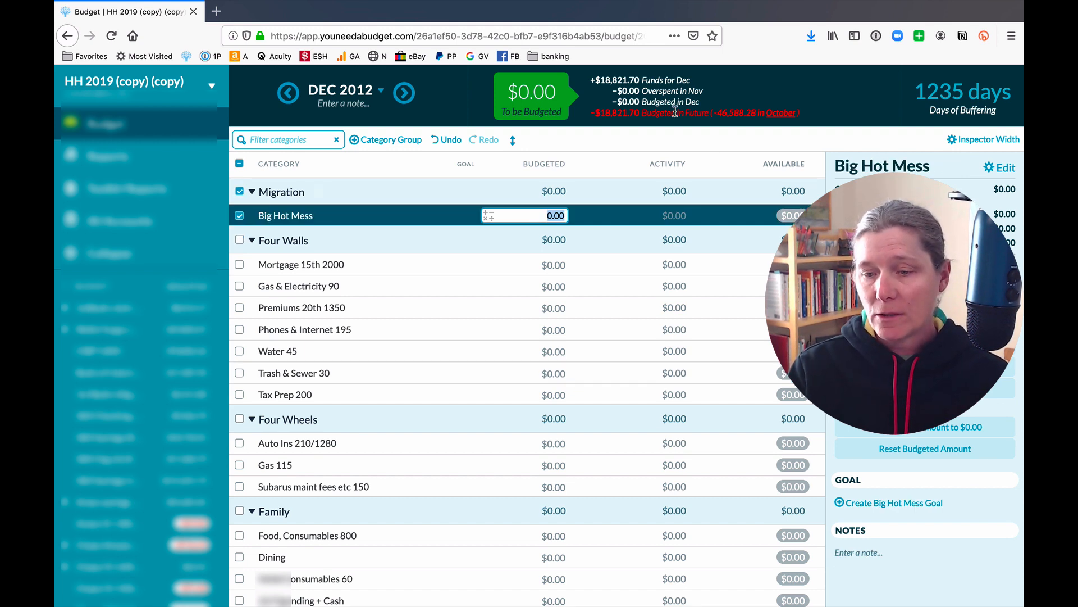
pyautogui.click(920, 38)
pyautogui.click(806, 203)
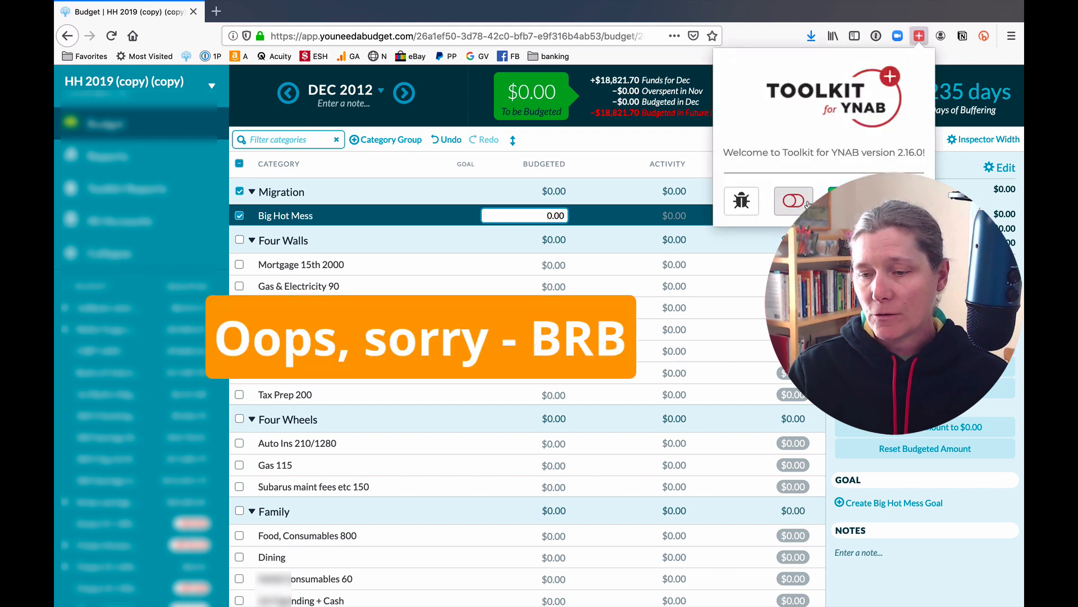
pyautogui.click(775, 36)
pyautogui.click(111, 36)
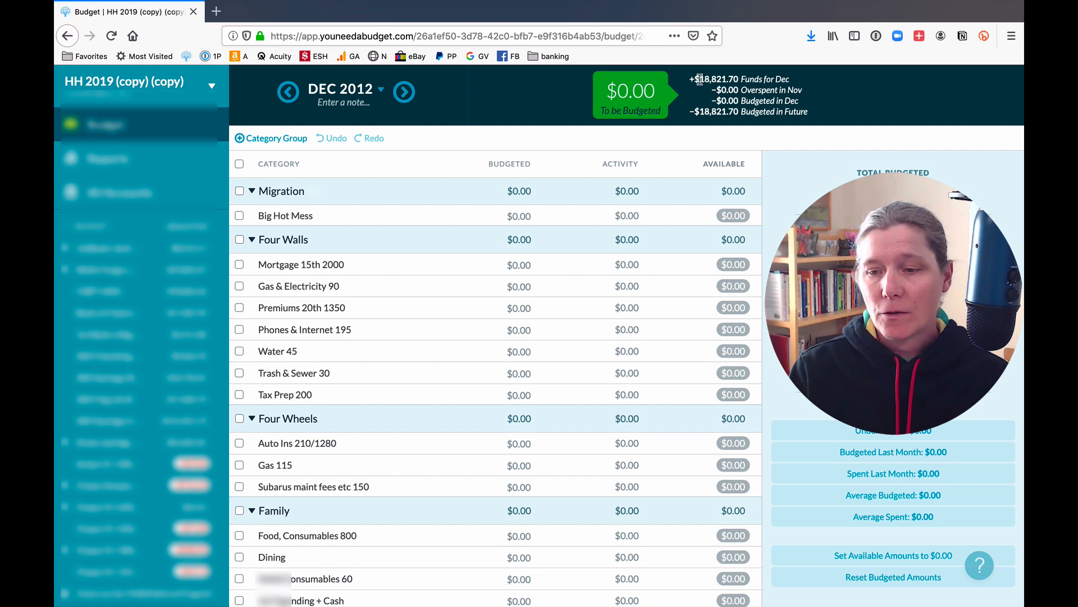
# Budget $18,821.70 to Big Hot Mess for December 2012.
pyautogui.moveTo(769, 79)
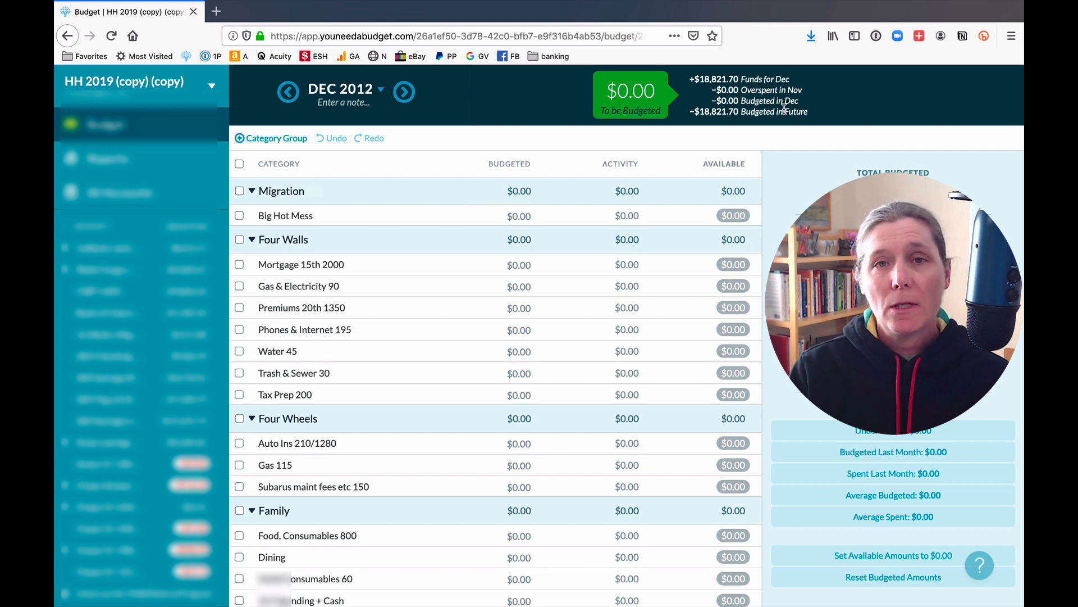
pyautogui.moveTo(784, 108)
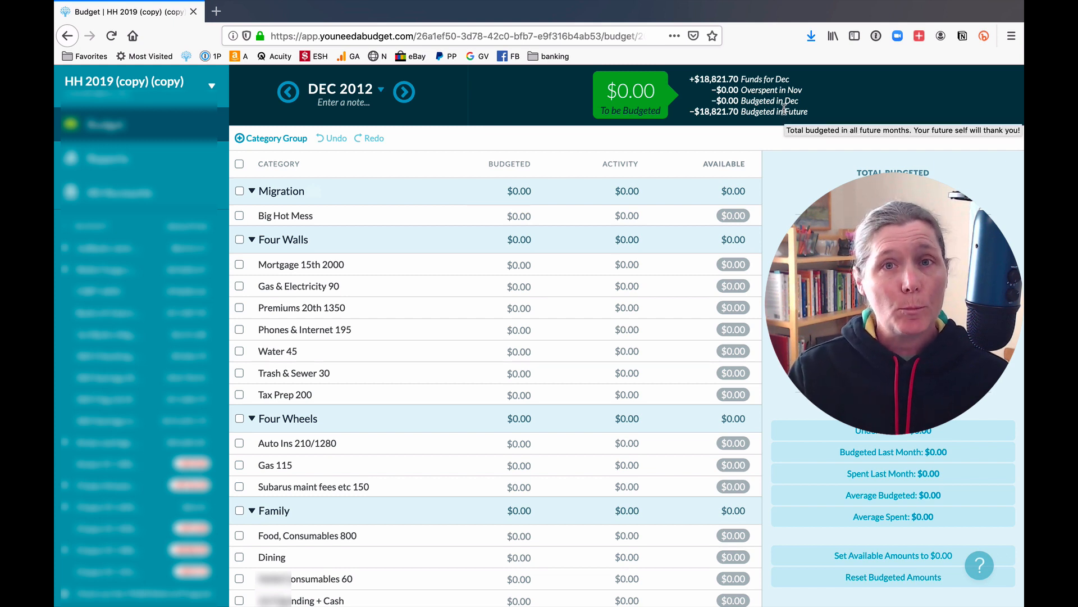
pyautogui.click(494, 212)
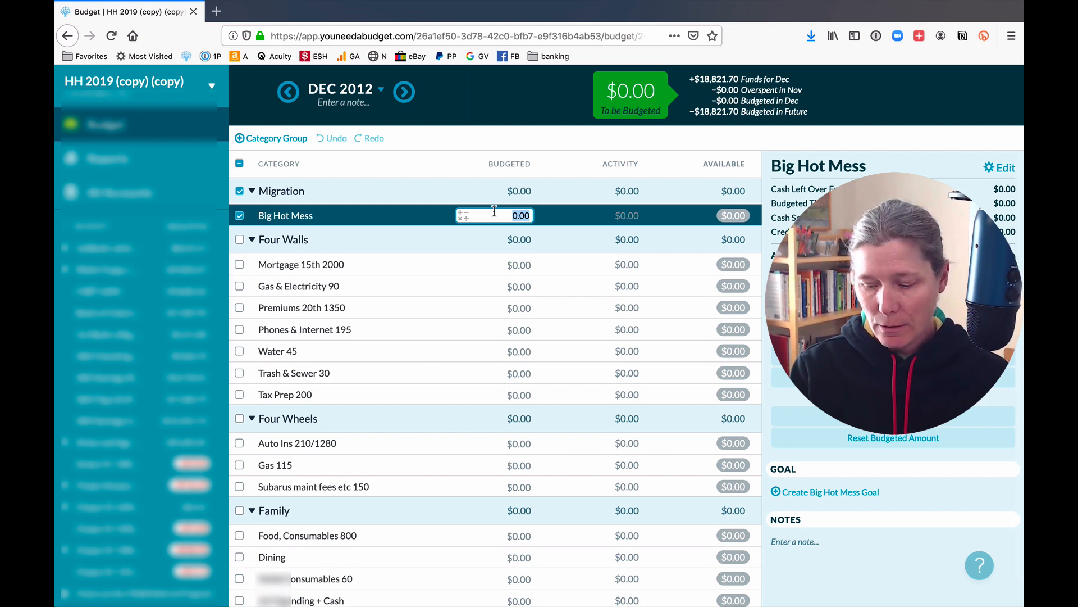
pyautogui.write('18,821.70')
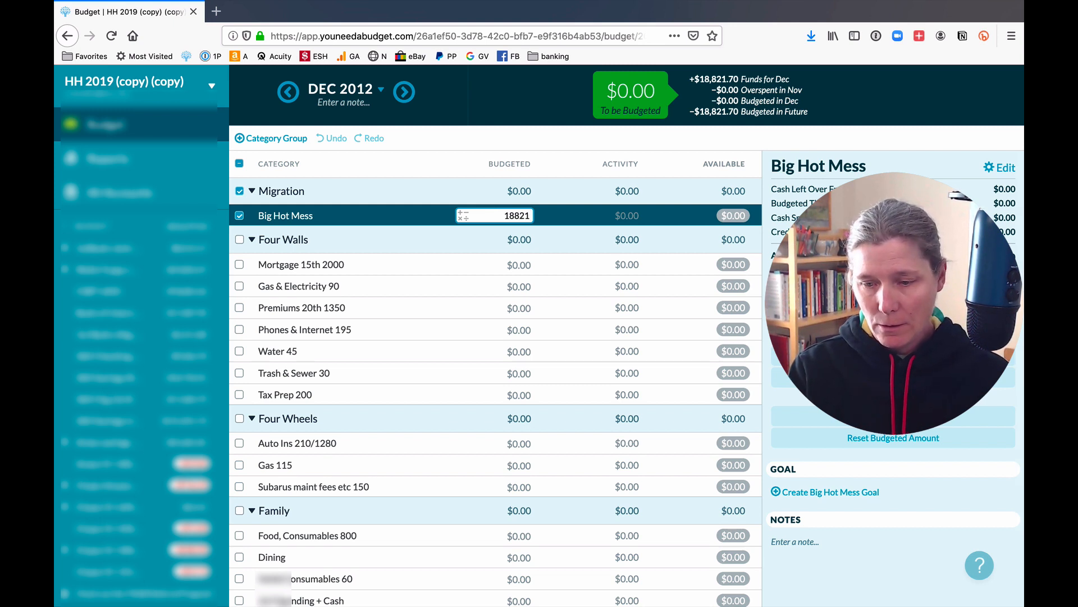
pyautogui.press('Return')
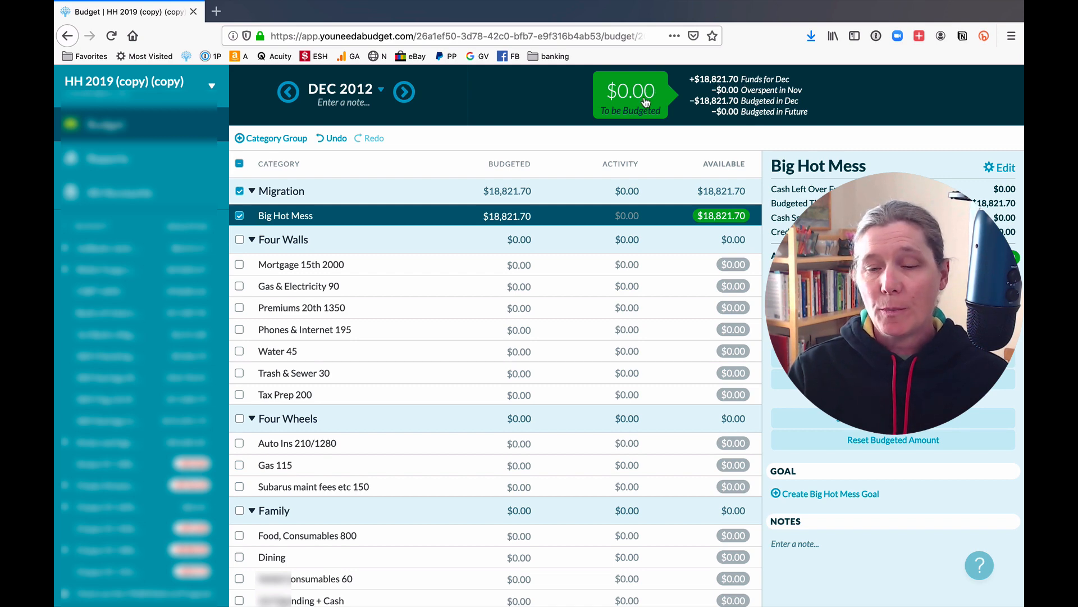
# Clear the row selection and advance to January 2013, reviewing its category list.
pyautogui.scroll(-15, 588, 482)
pyautogui.scroll(-10, 588, 483)
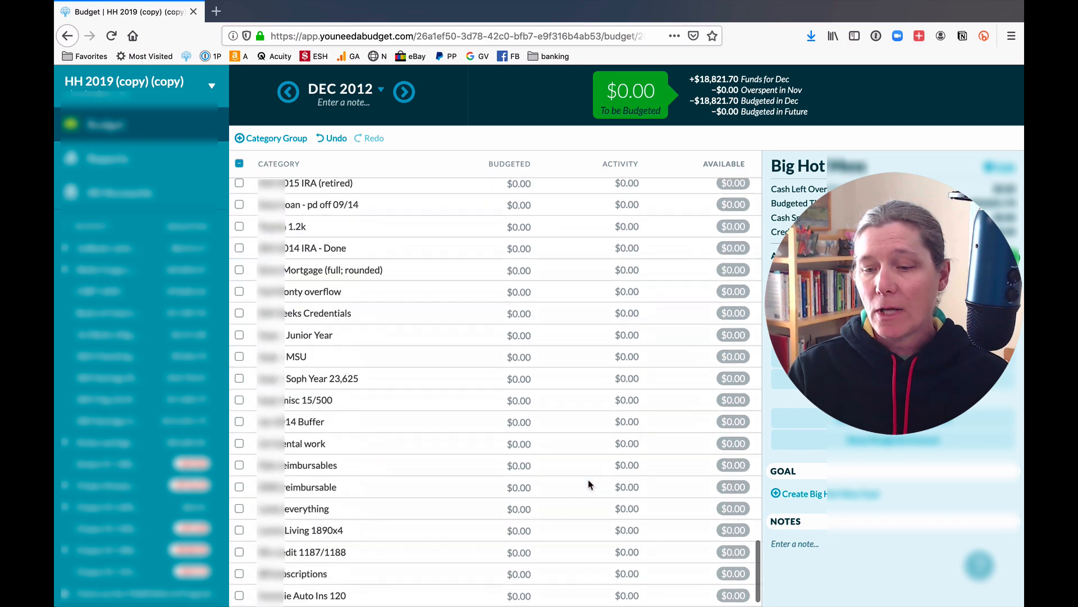
pyautogui.scroll(20, 589, 484)
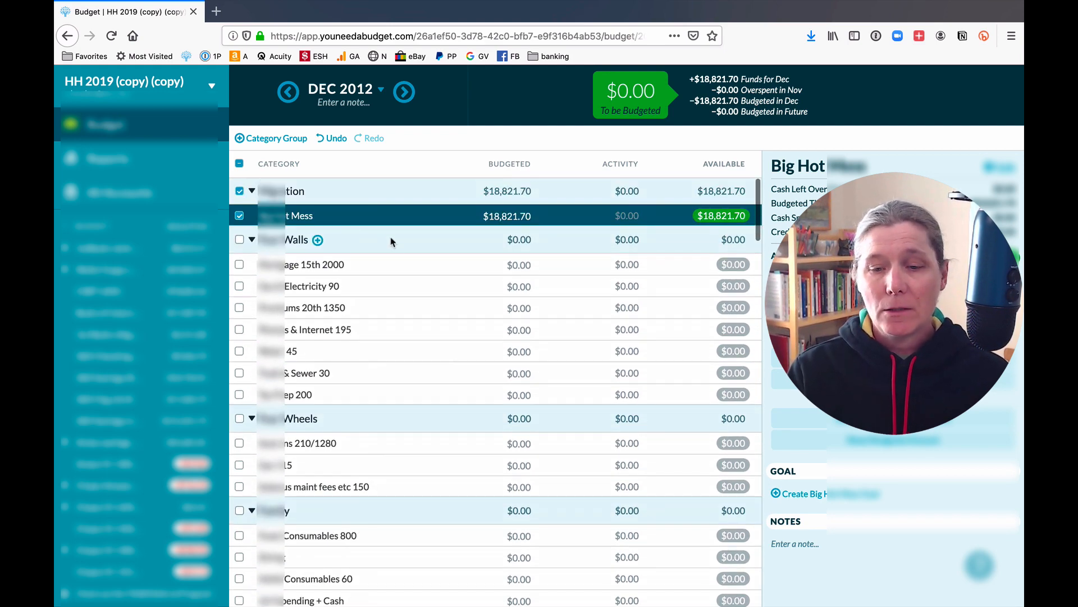
pyautogui.click(404, 107)
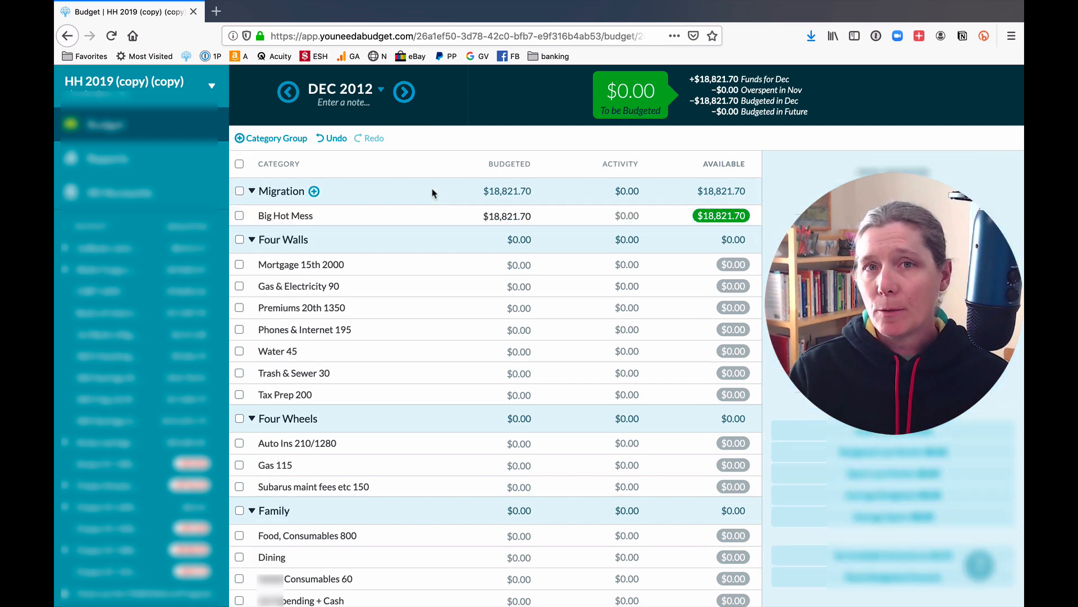
pyautogui.click(402, 96)
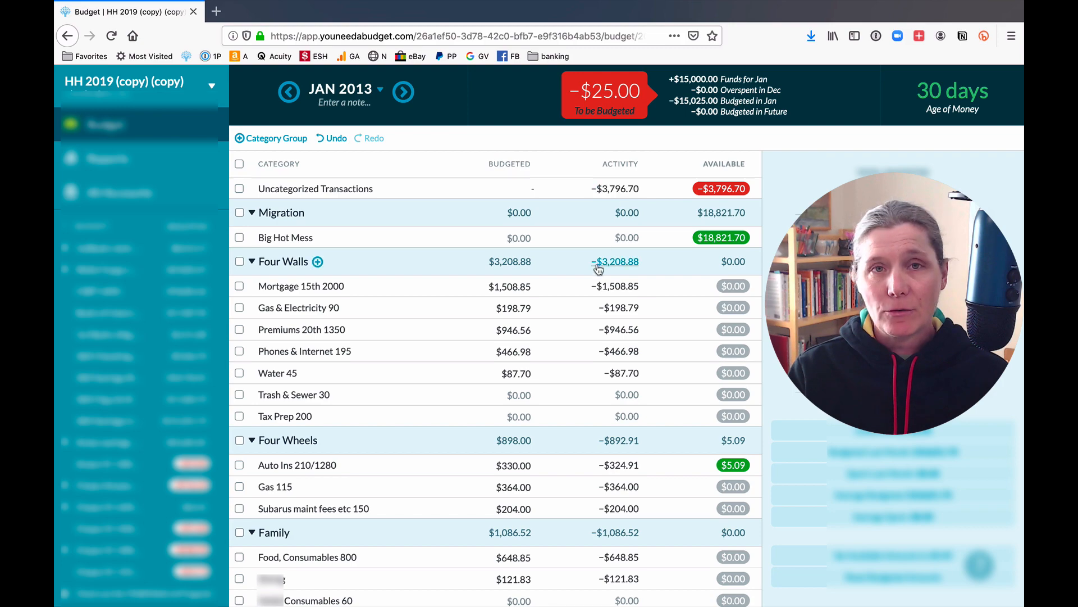
pyautogui.scroll(-15, 590, 341)
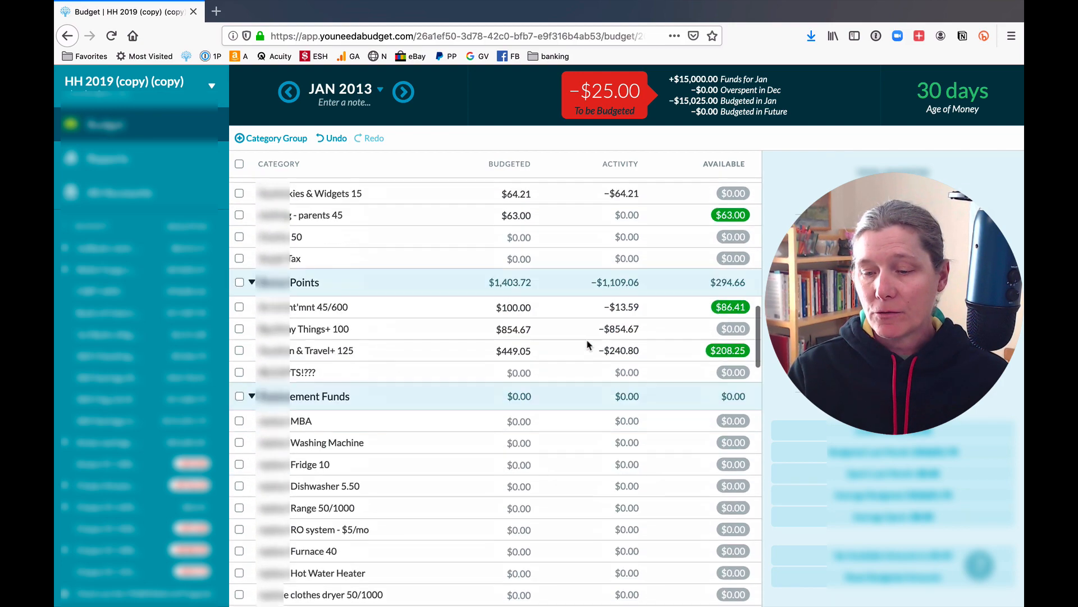
pyautogui.scroll(-10, 588, 344)
pyautogui.scroll(15, 667, 515)
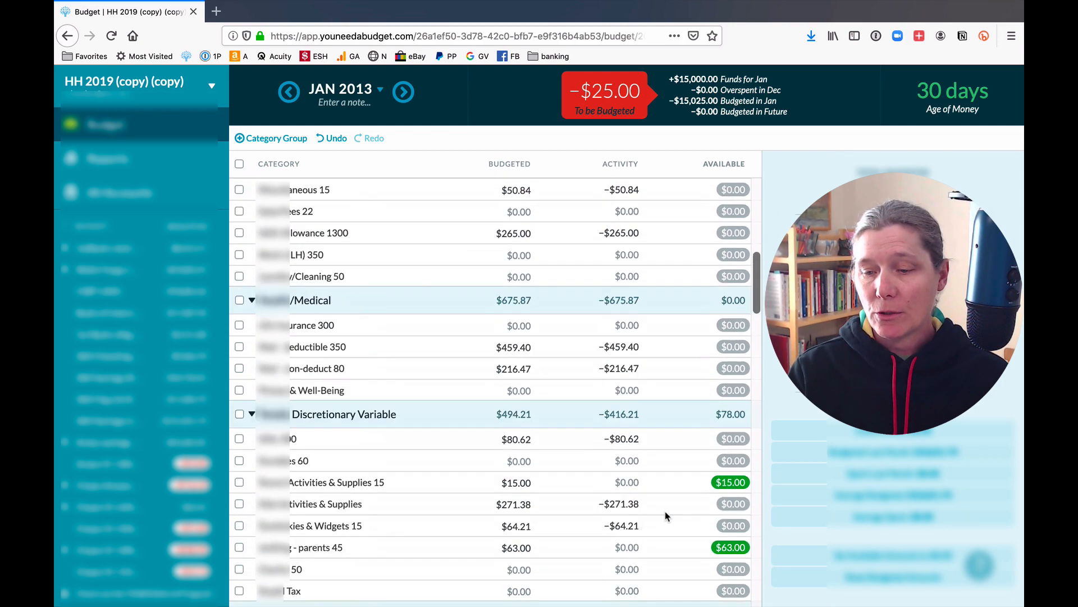
pyautogui.scroll(5, 667, 516)
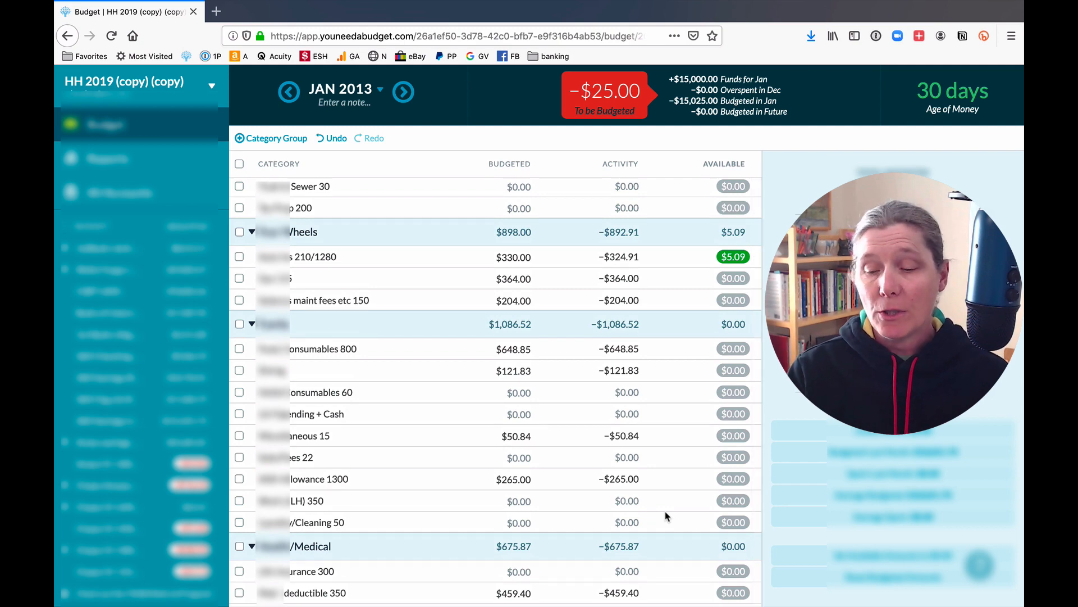
pyautogui.scroll(5, 663, 380)
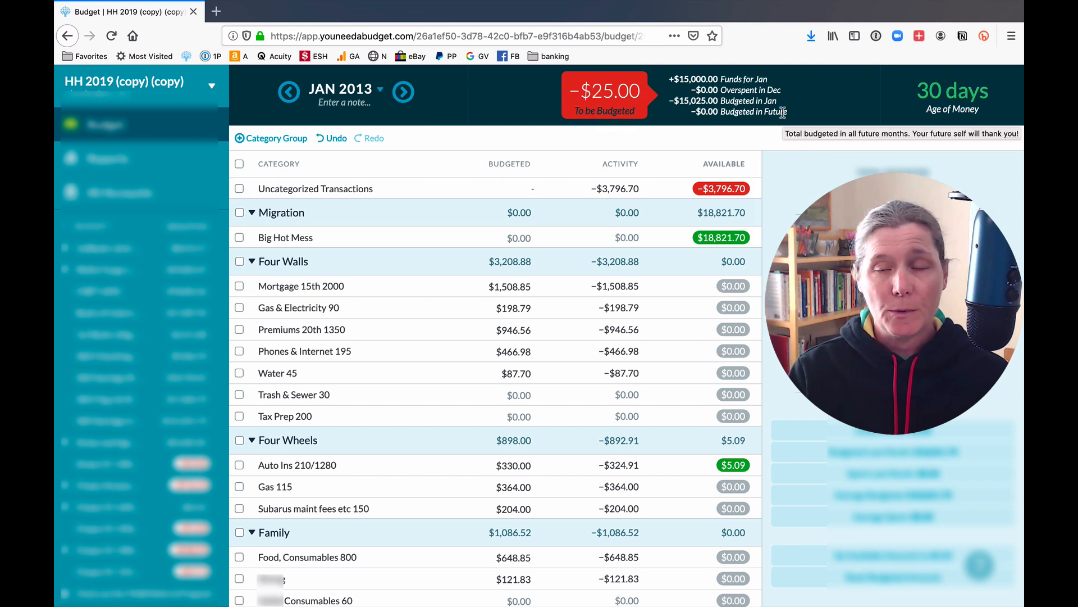
# Categorize the New Kroger 01/01/2013 Opening Balance as Inflow: To be Budgeted.
pyautogui.click(619, 191)
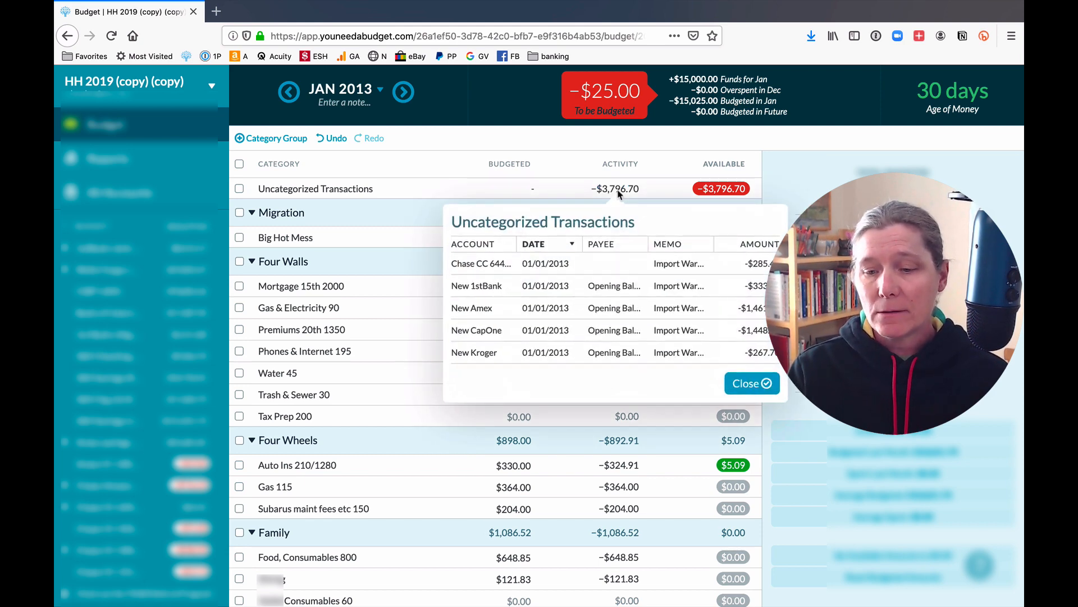
pyautogui.click(664, 354)
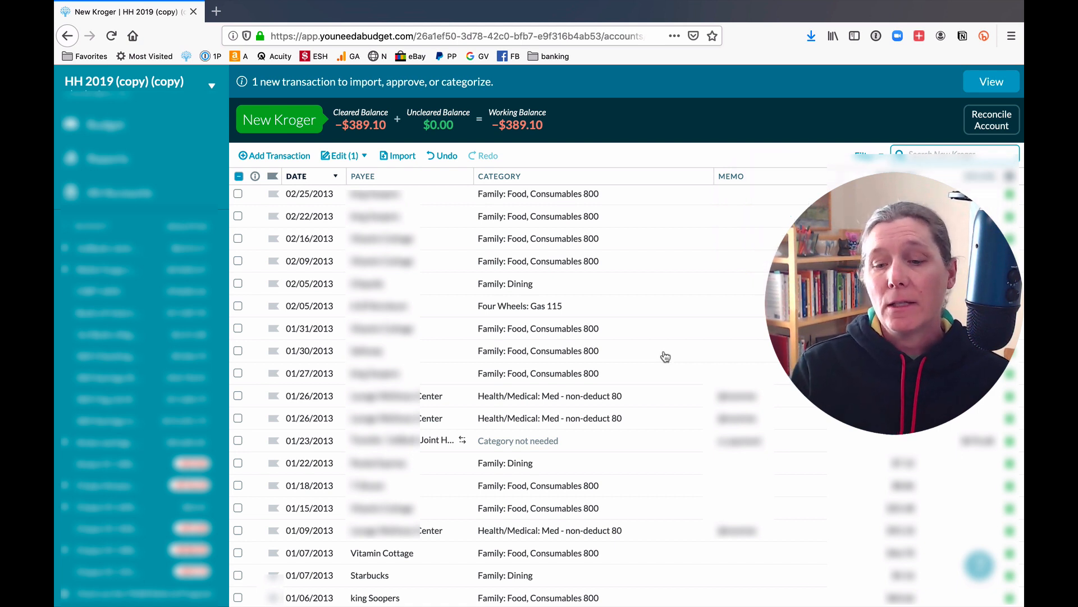
pyautogui.scroll(-3, 607, 425)
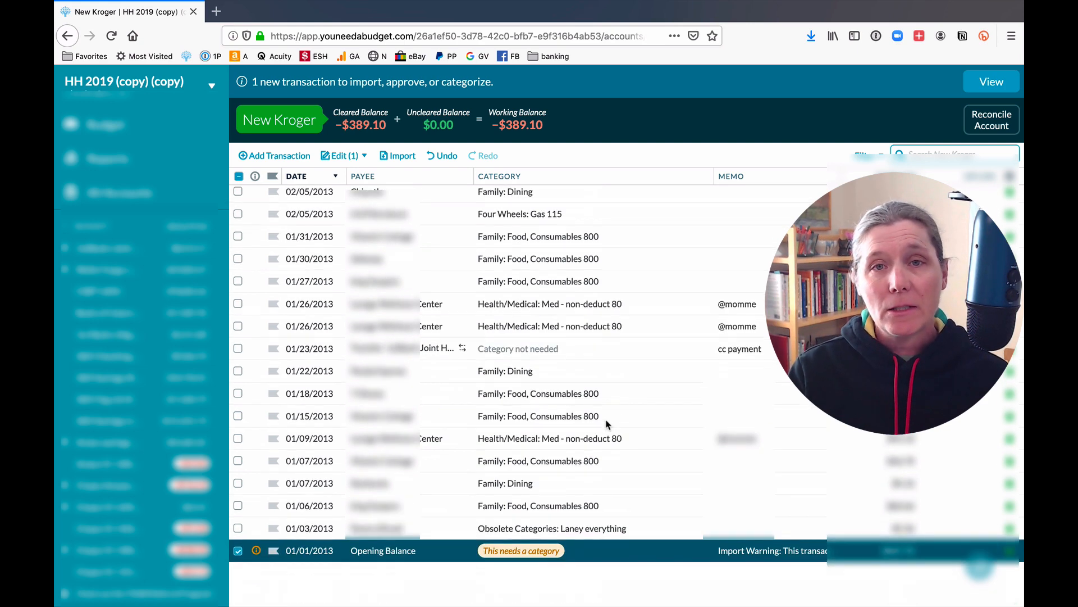
pyautogui.moveTo(557, 550)
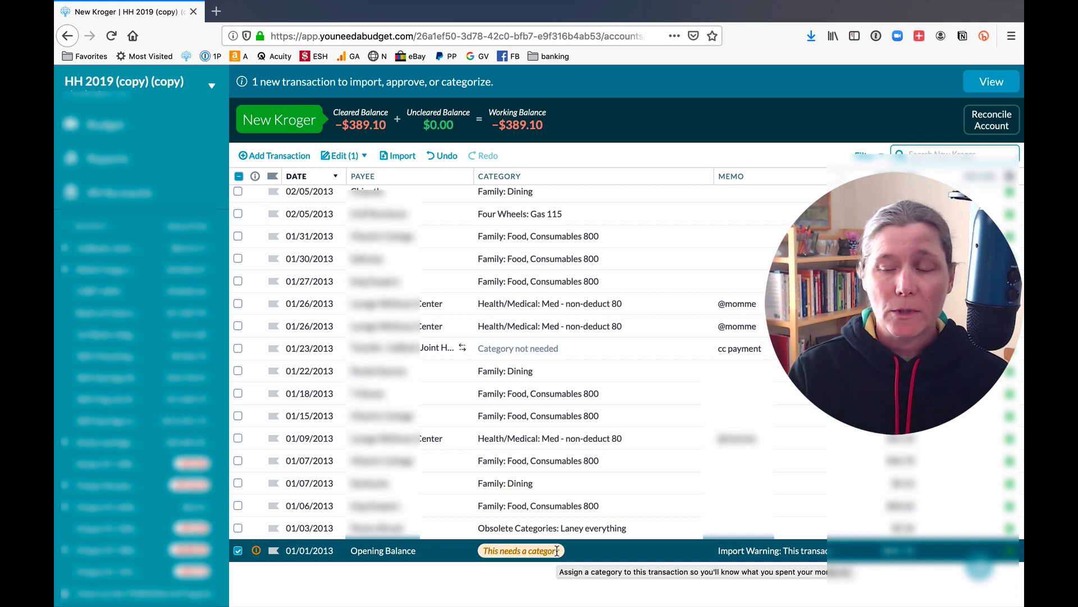
pyautogui.click(557, 550)
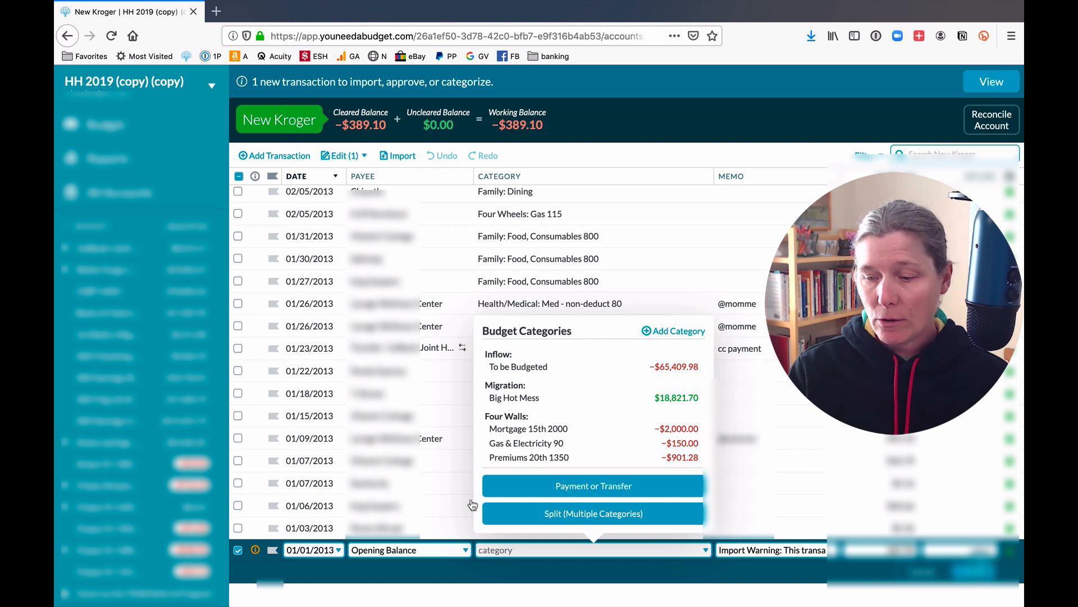
pyautogui.click(579, 368)
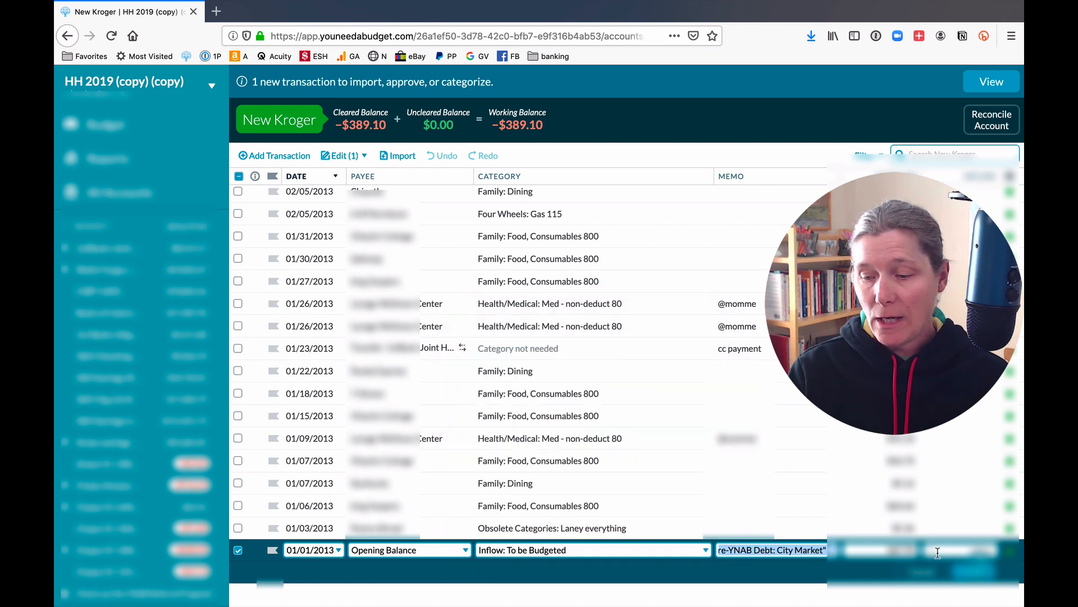
pyautogui.click(976, 571)
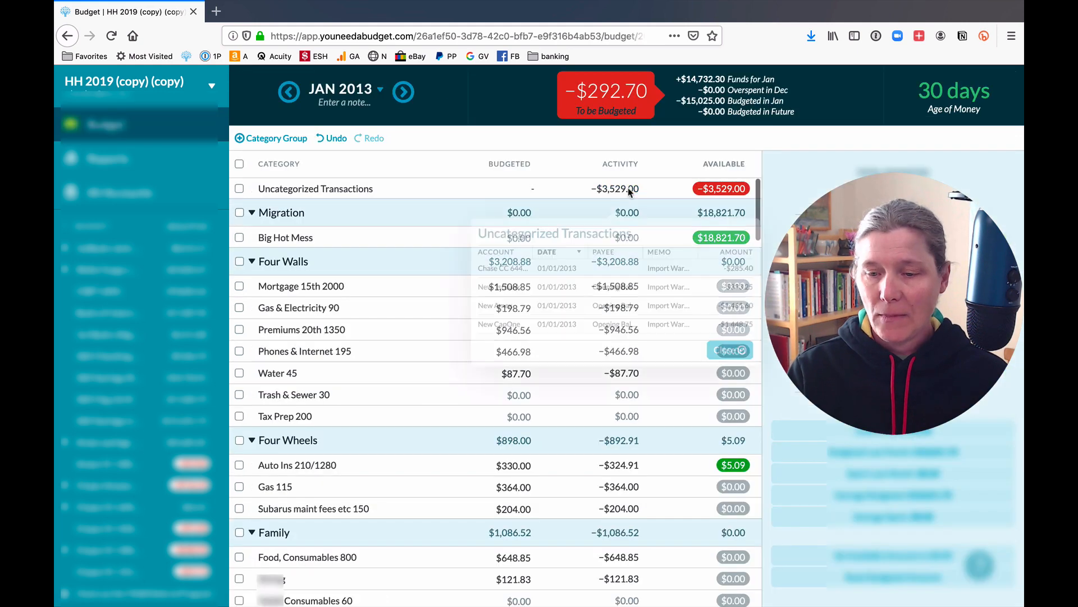
# Categorize the Chase CC 6445 01/01/2013 opening balance as Inflow: To be Budgeted.
pyautogui.click(618, 188)
pyautogui.click(674, 265)
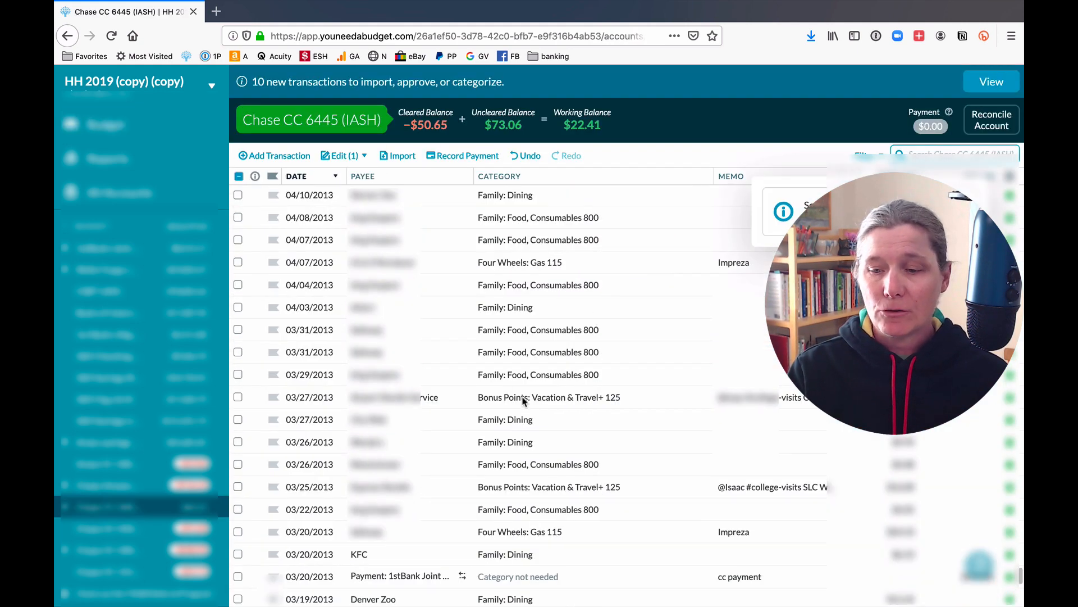
pyautogui.scroll(-15, 522, 487)
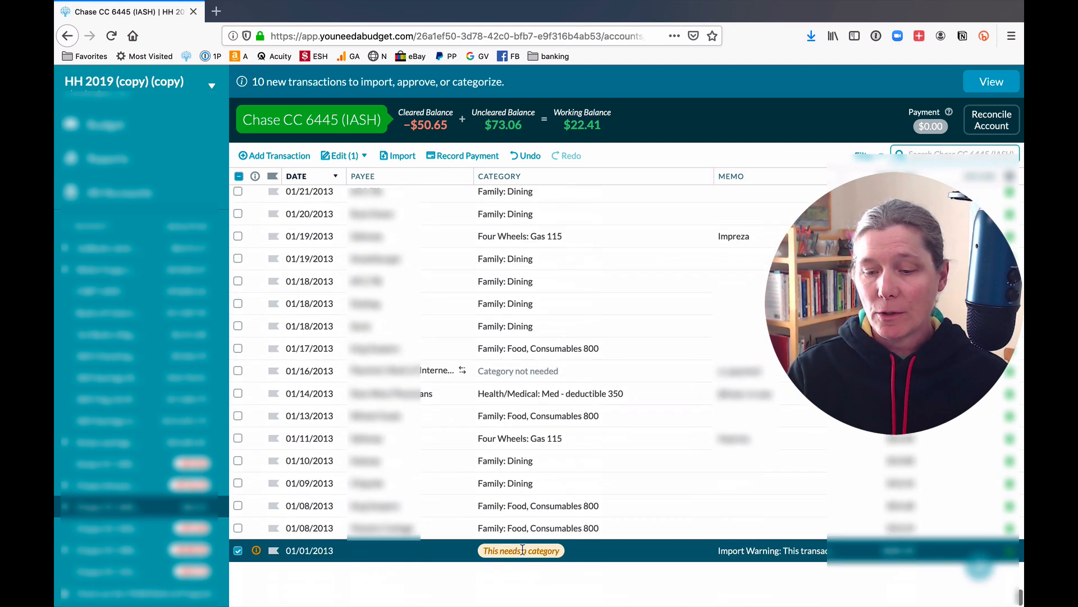
pyautogui.click(522, 550)
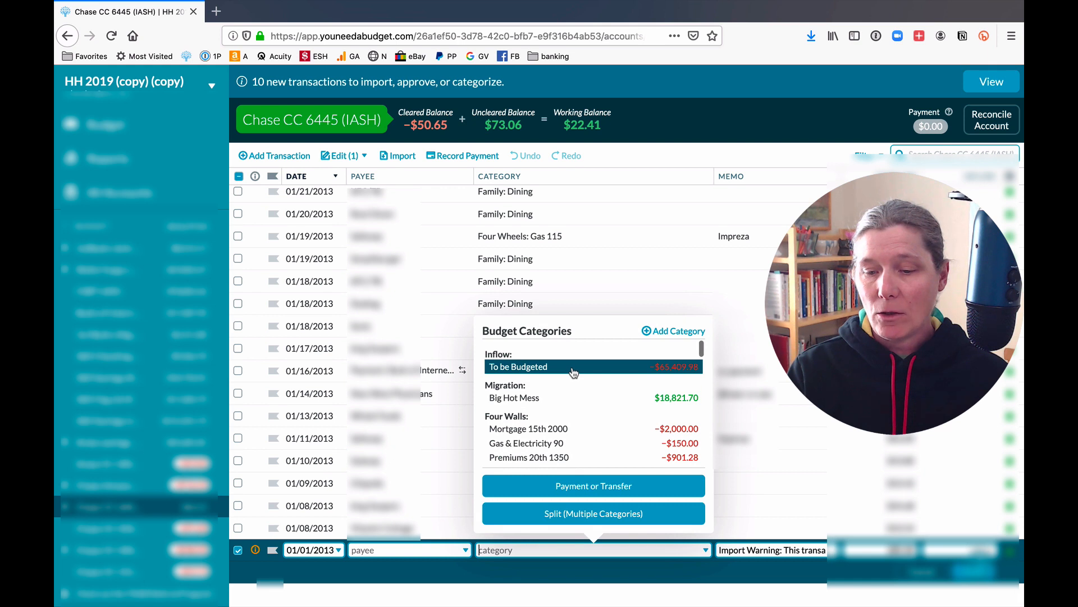
pyautogui.click(573, 369)
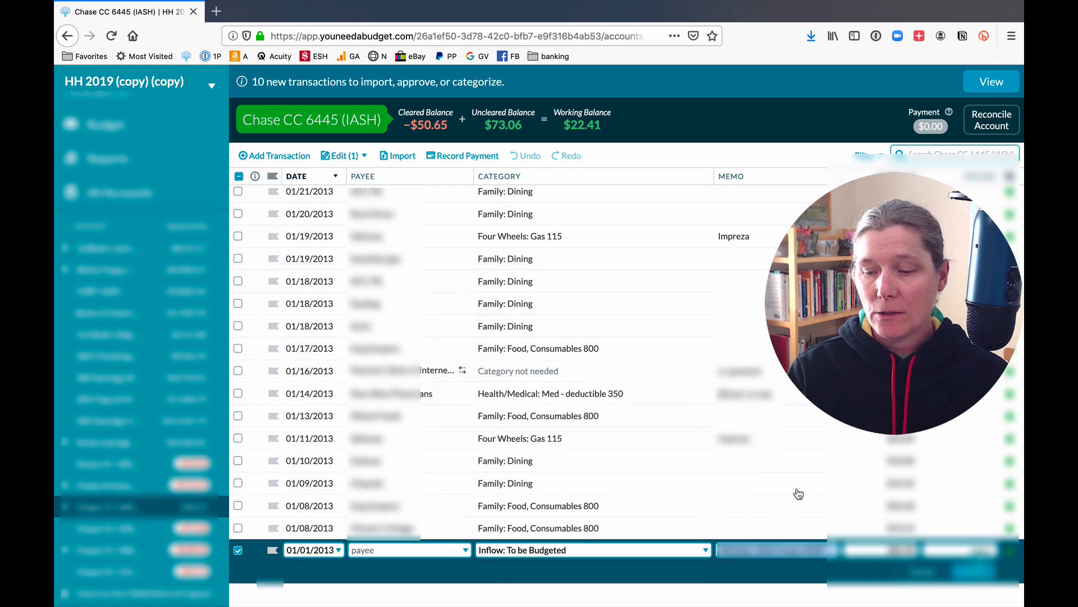
pyautogui.click(960, 575)
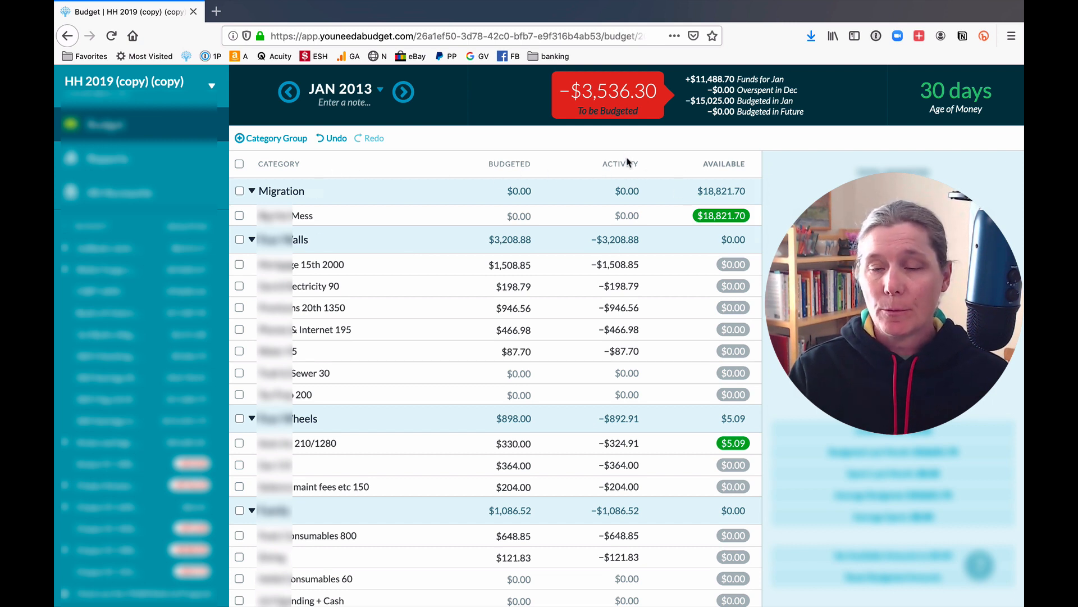
pyautogui.moveTo(628, 162)
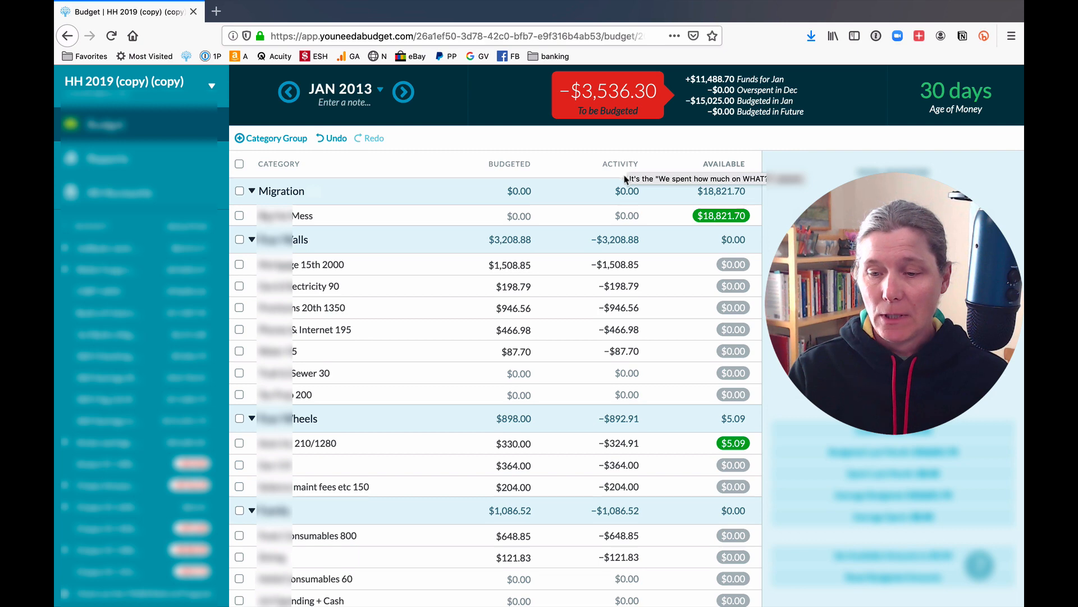
pyautogui.scroll(-15, 597, 310)
pyautogui.scroll(-10, 595, 309)
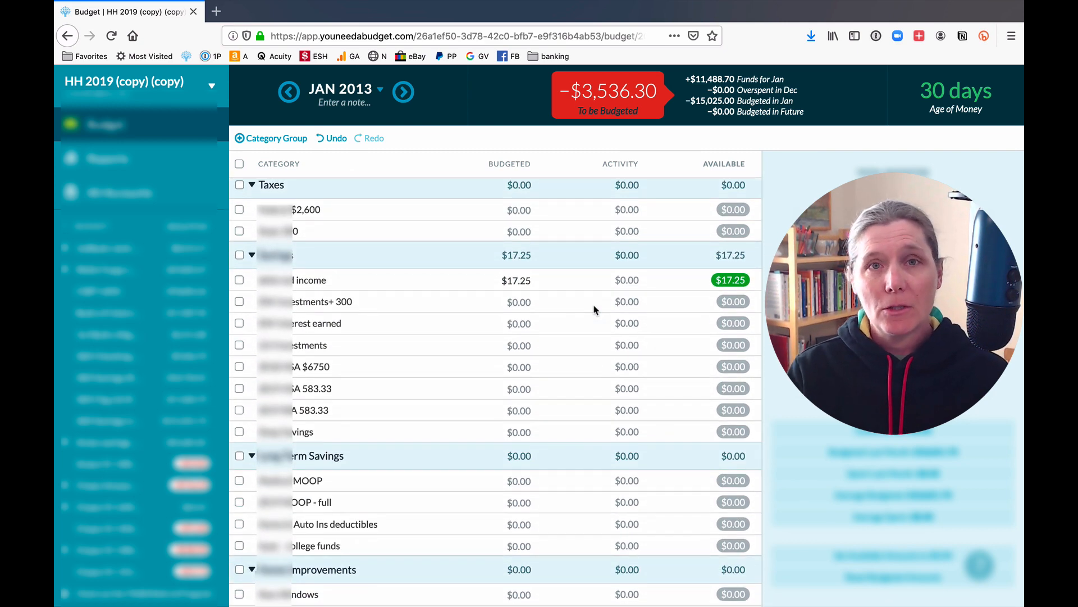
pyautogui.scroll(-10, 595, 309)
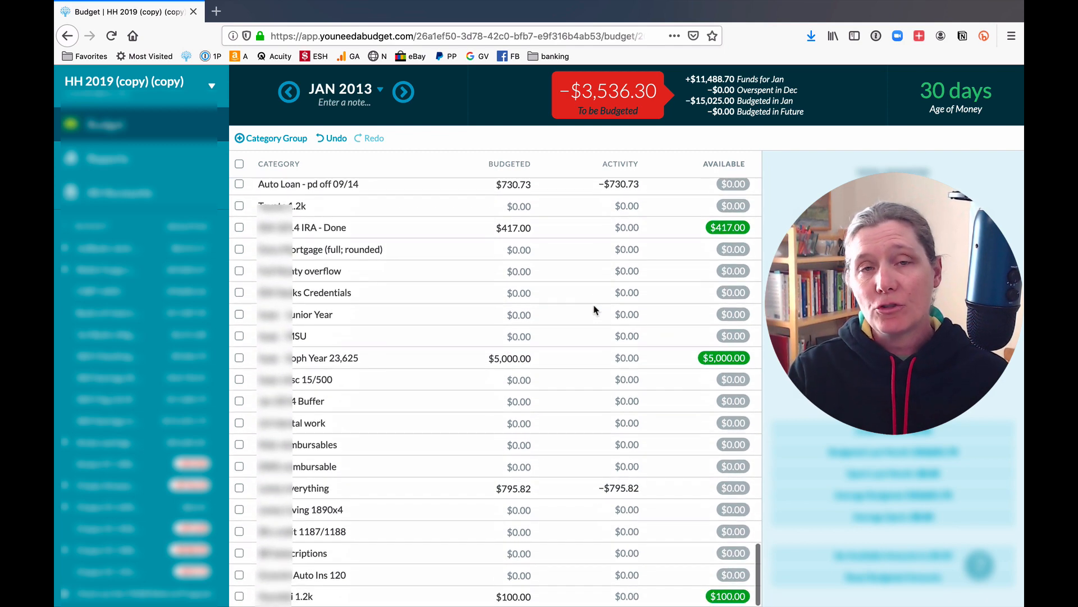
pyautogui.scroll(15, 414, 303)
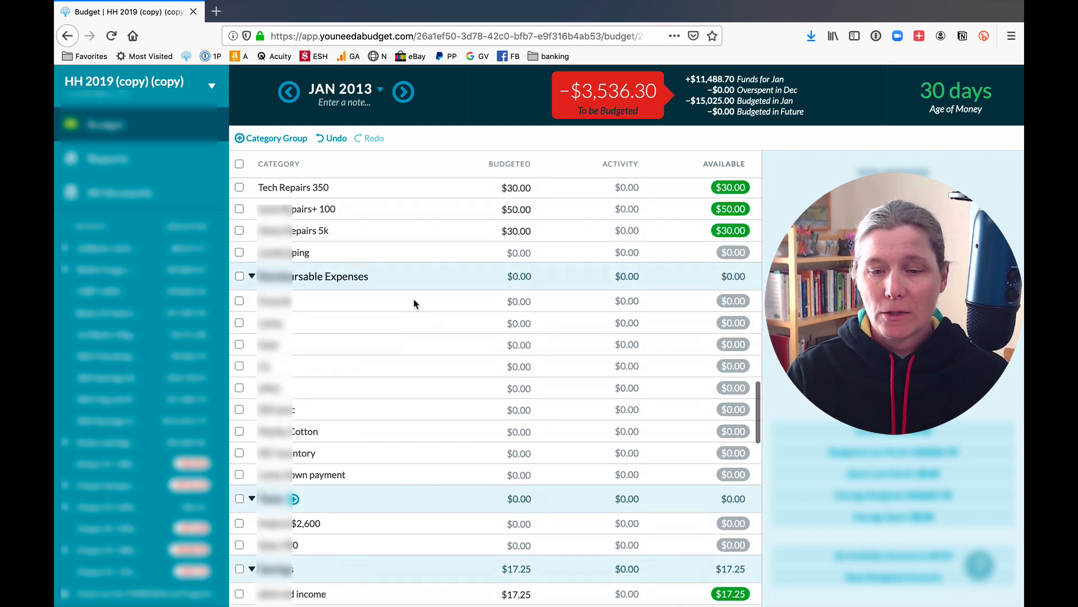
pyautogui.scroll(2, 415, 304)
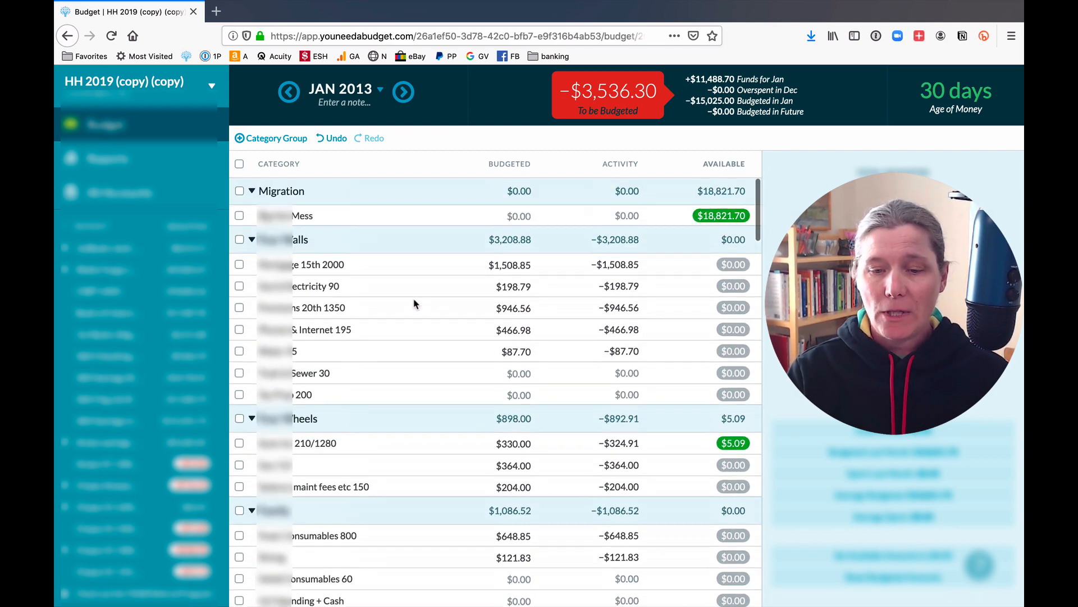
# Select all categories except Migration and set their available amounts to $0.00.
pyautogui.click(240, 164)
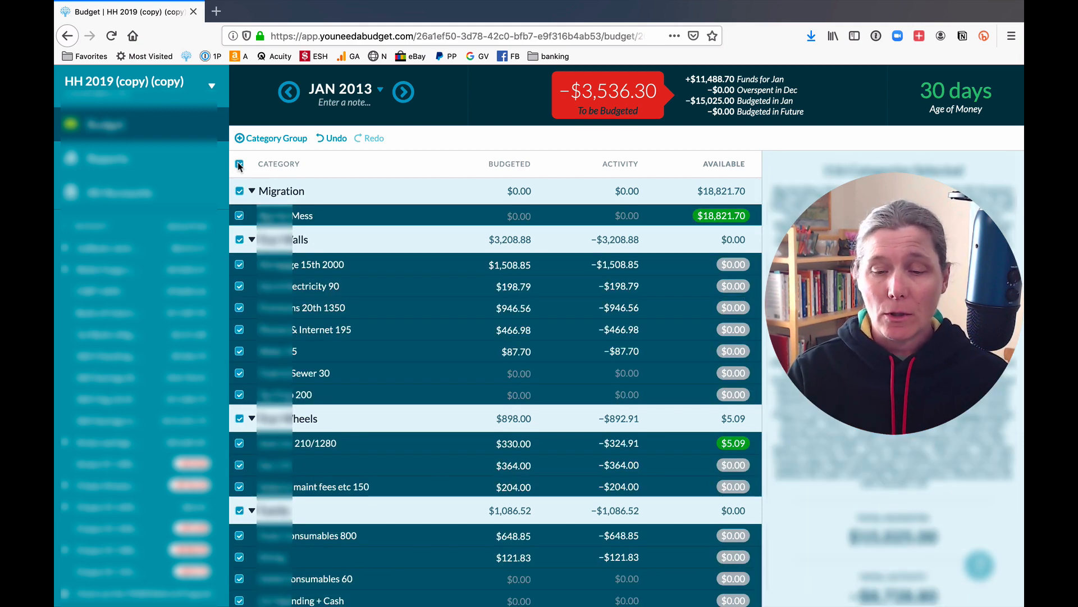
pyautogui.click(239, 191)
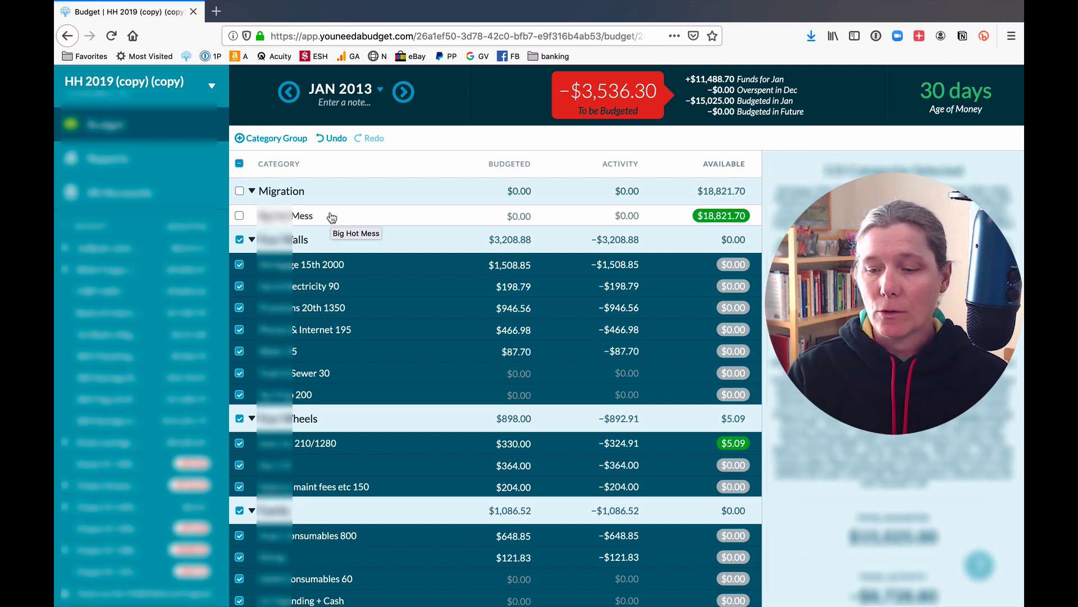
pyautogui.scroll(-5, 844, 427)
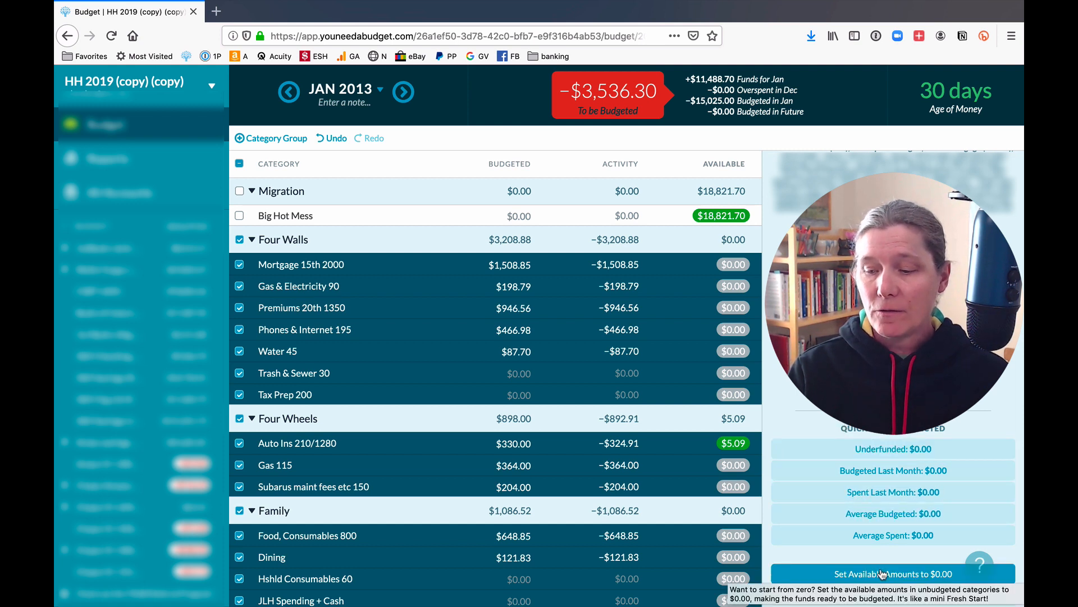
pyautogui.click(908, 574)
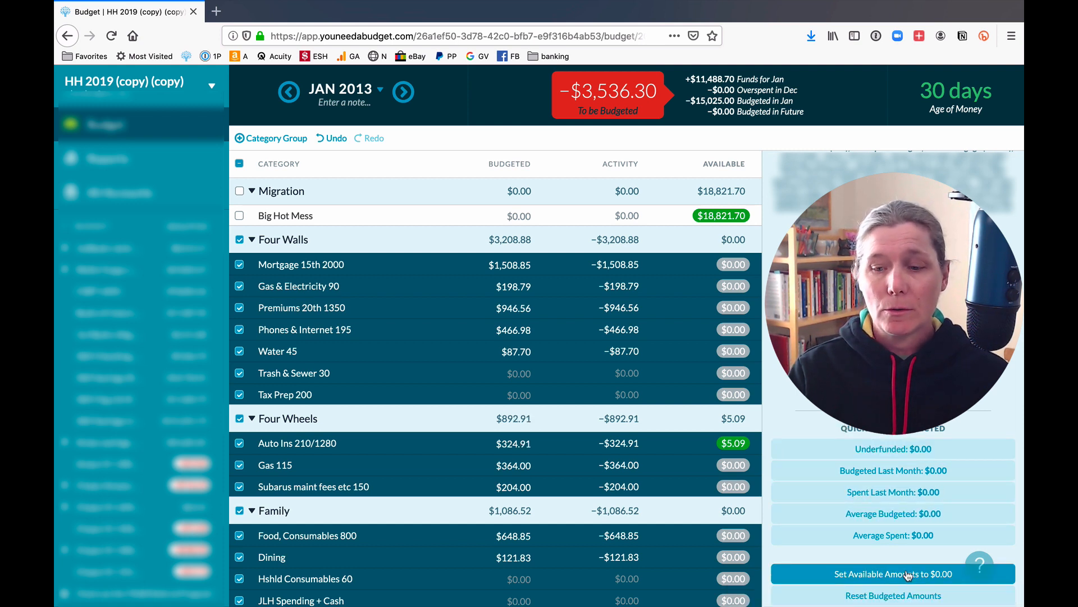
pyautogui.scroll(-7, 626, 457)
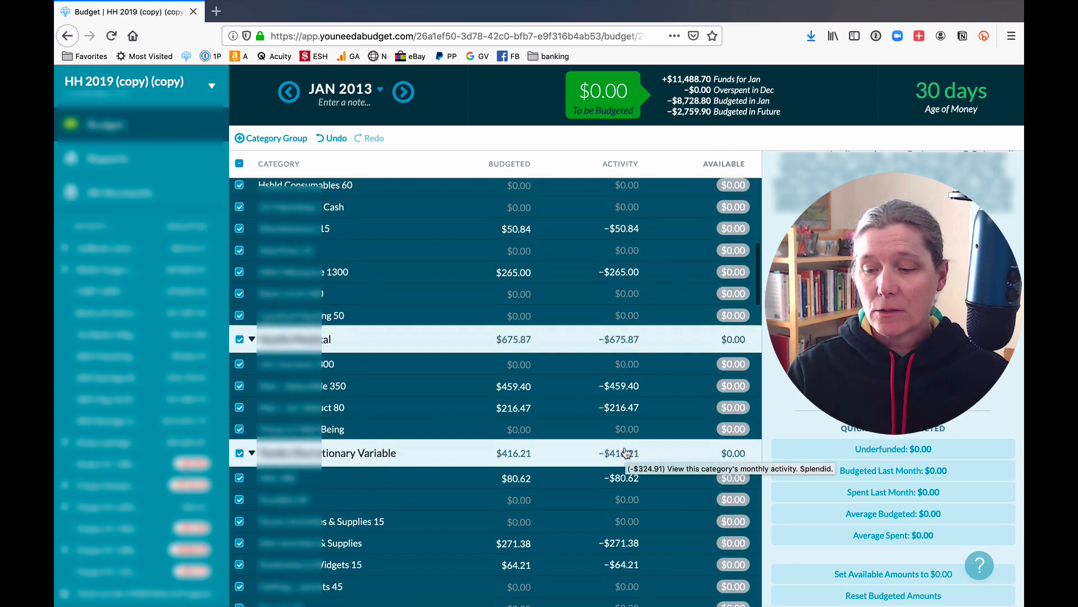
pyautogui.scroll(-2, 626, 452)
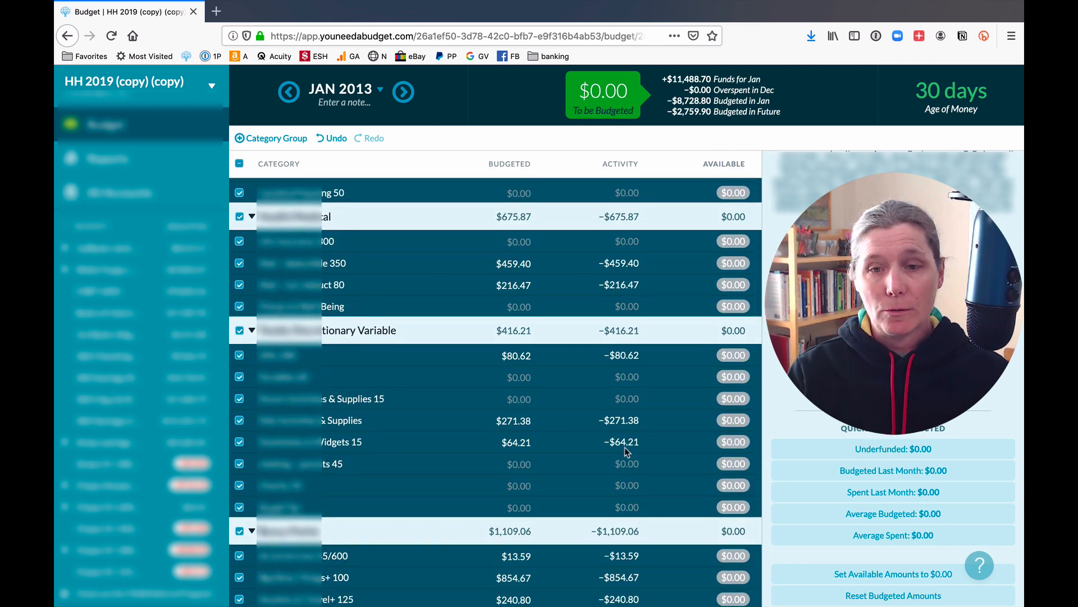
pyautogui.scroll(-15, 624, 447)
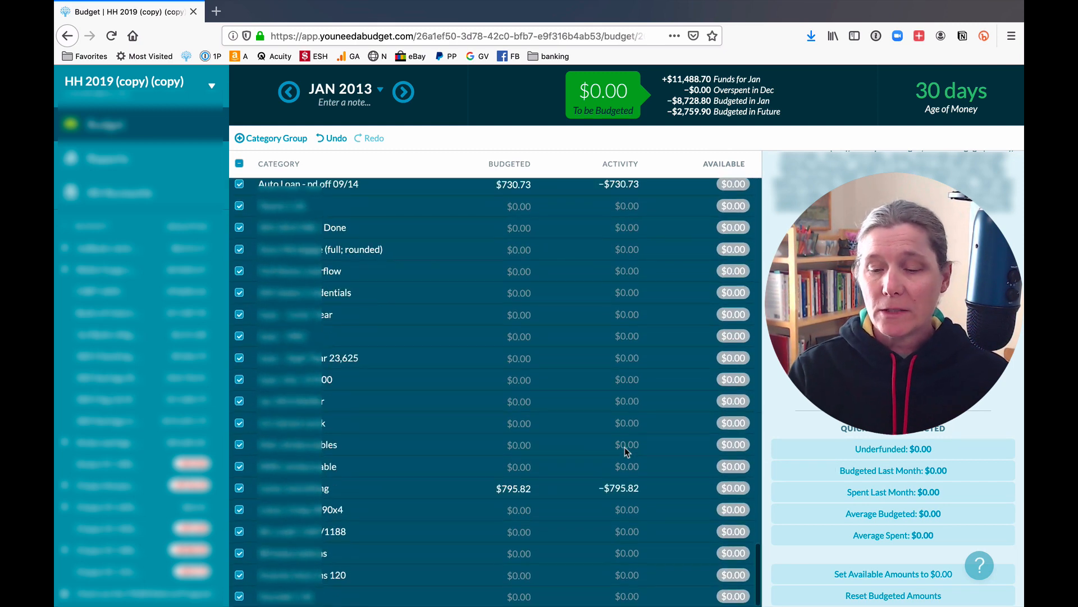
pyautogui.scroll(20, 625, 447)
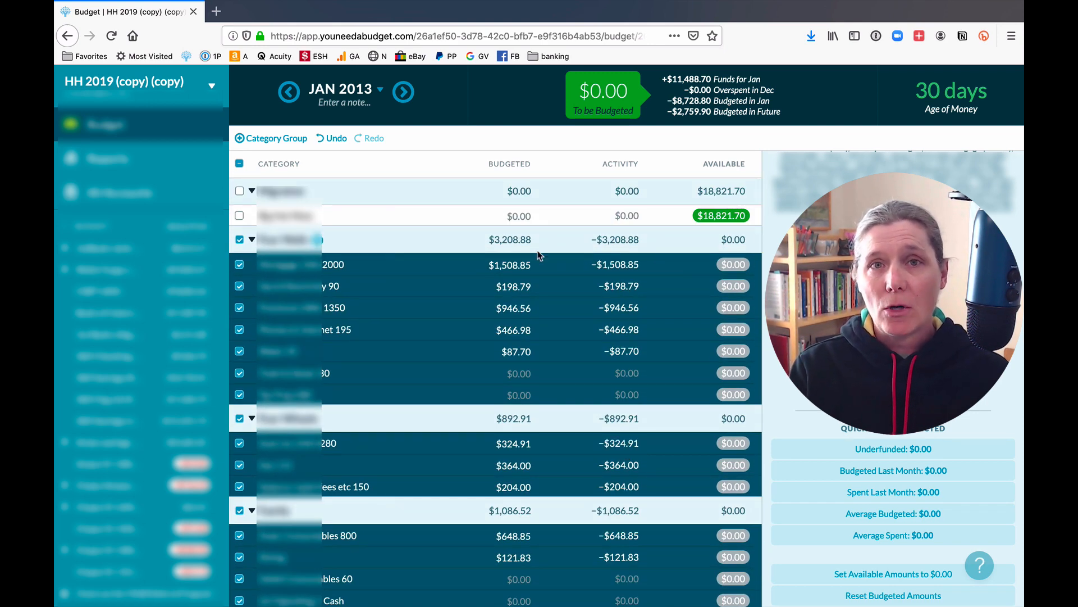
# Begin editing Mortgage 15th 2000's budgeted amount, then cancel, keeping $1,508.85.
pyautogui.click(510, 264)
pyautogui.press('BackSpace')
pyautogui.write('1')
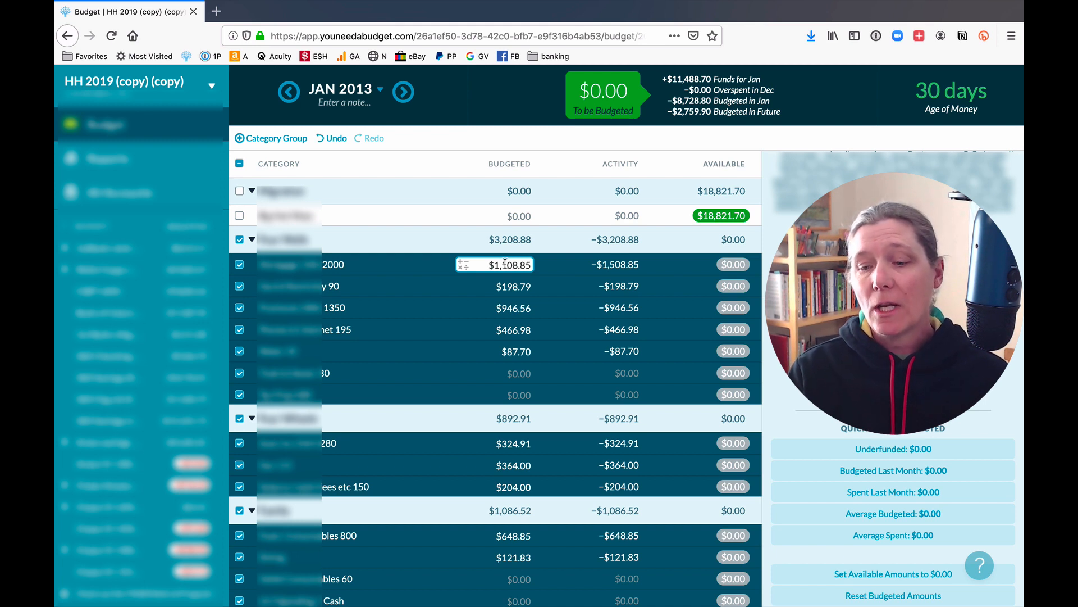
pyautogui.press('Escape')
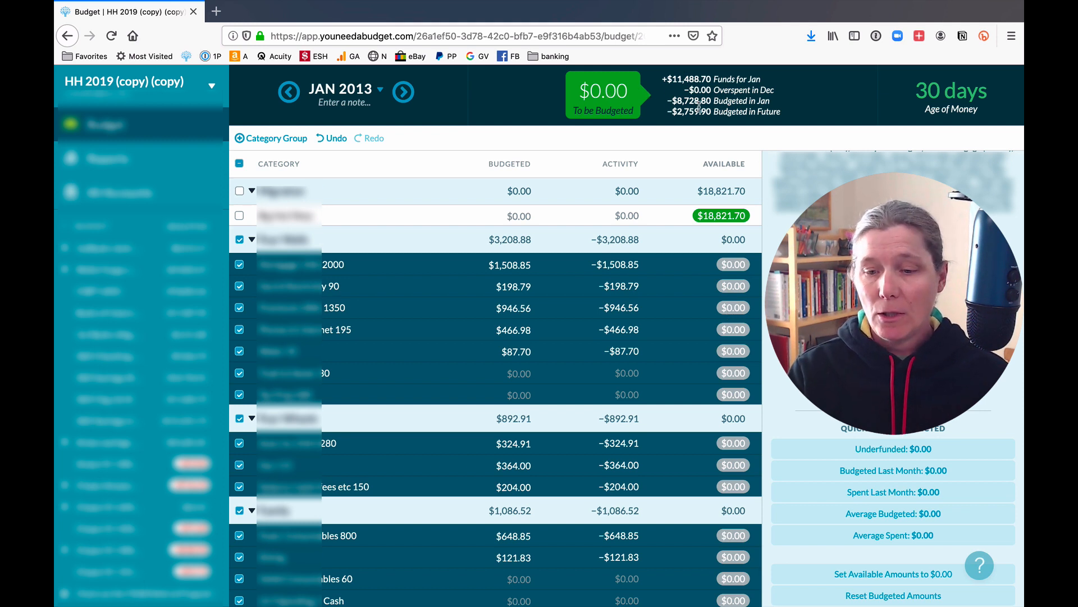
# Budget $2,759.90 to Big Hot Mess for January 2013.
pyautogui.moveTo(731, 108)
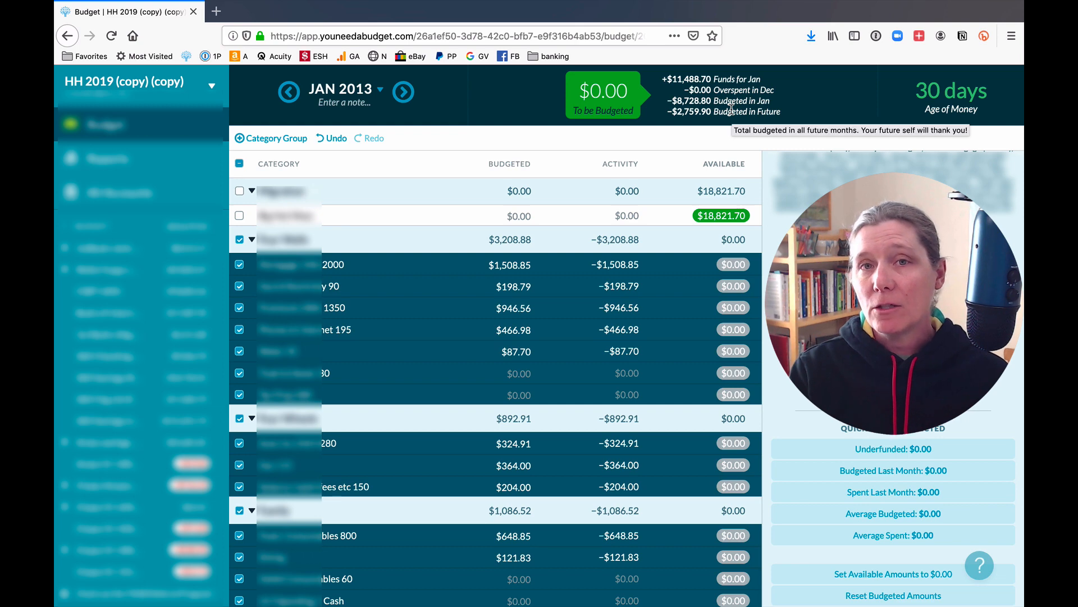
pyautogui.click(521, 213)
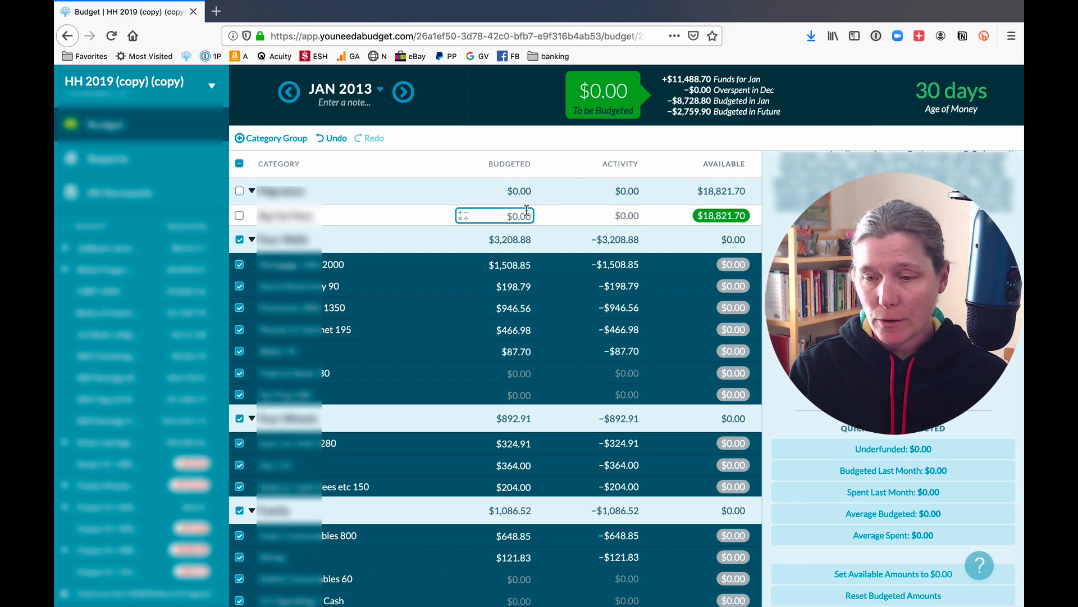
pyautogui.write('2,7')
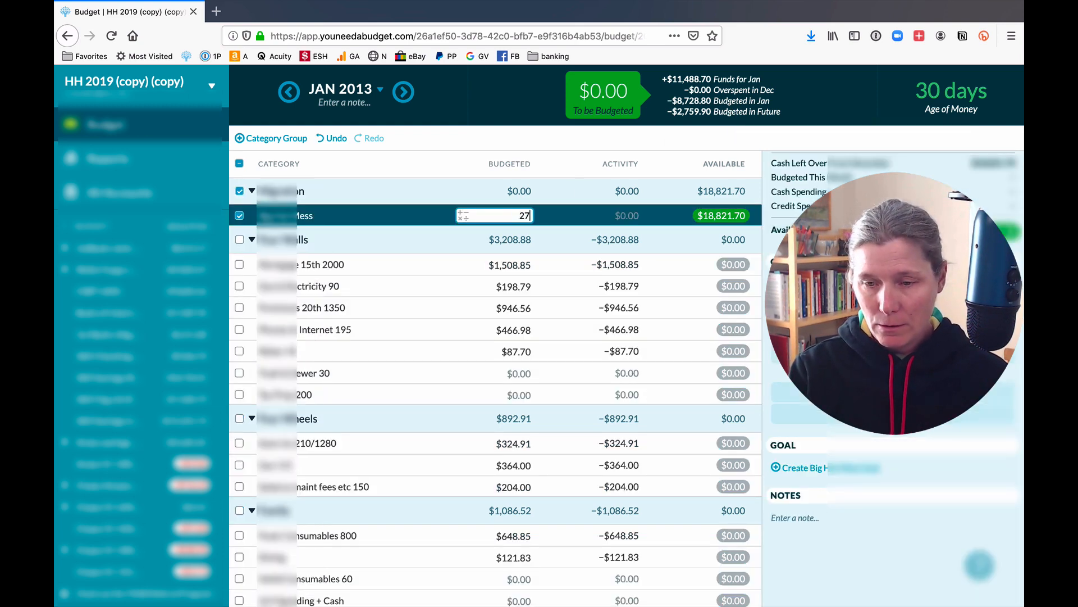
pyautogui.write('59.90')
pyautogui.press('Return')
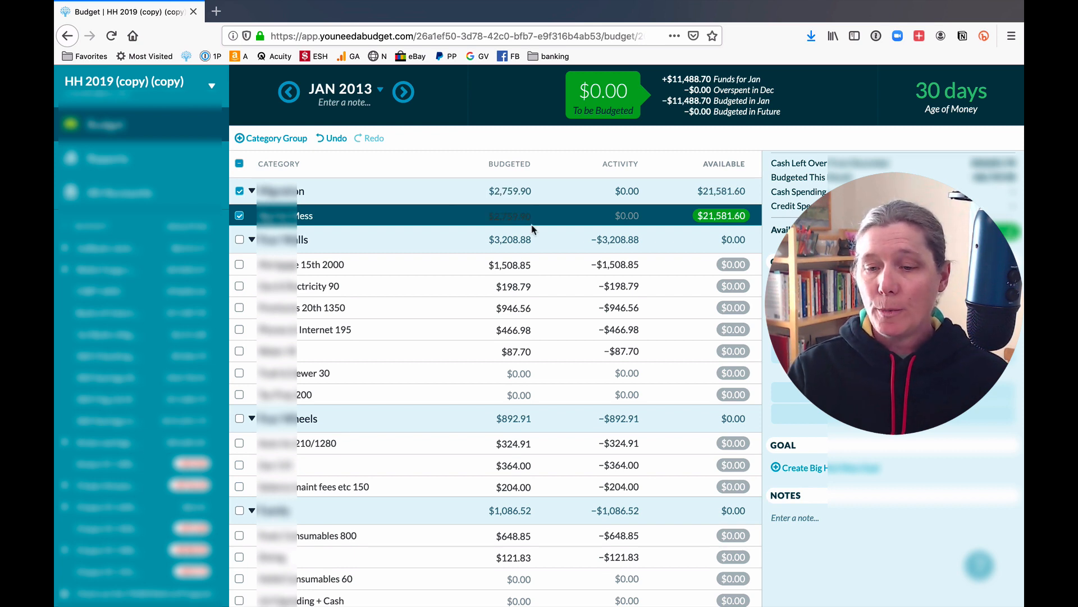
# Budget −$15,534.29 to Big Hot Mess for July 2013, zeroing To be Budgeted.
pyautogui.scroll(-7, 576, 343)
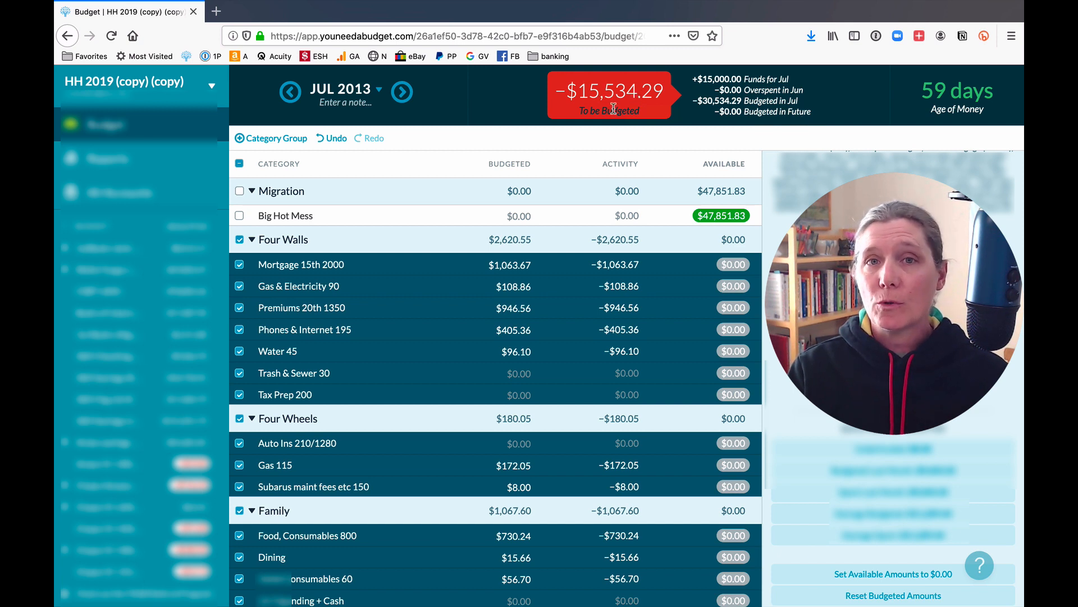
pyautogui.moveTo(613, 109)
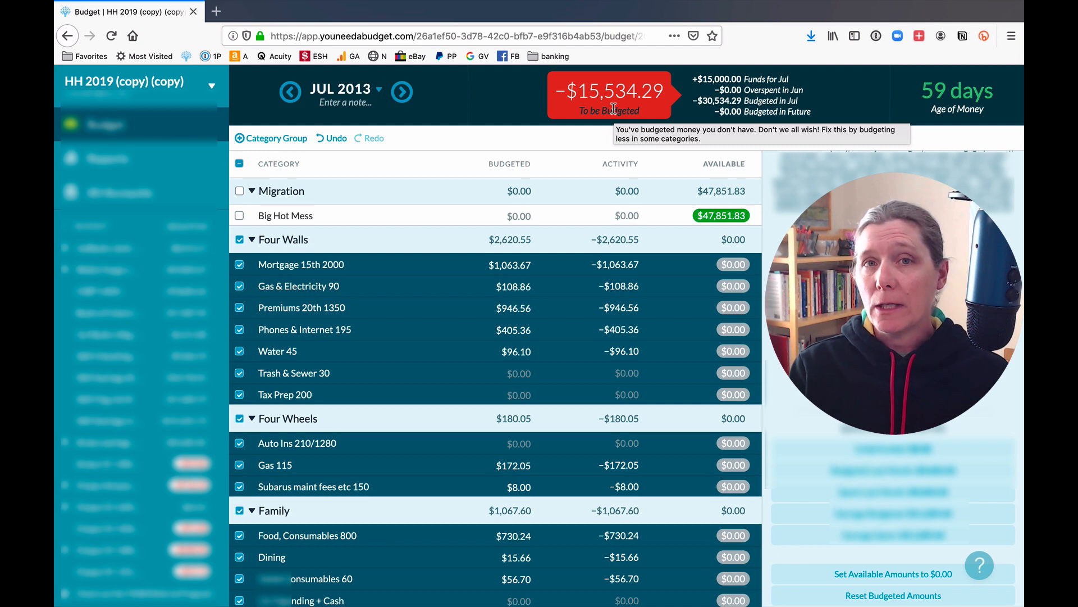
pyautogui.click(495, 215)
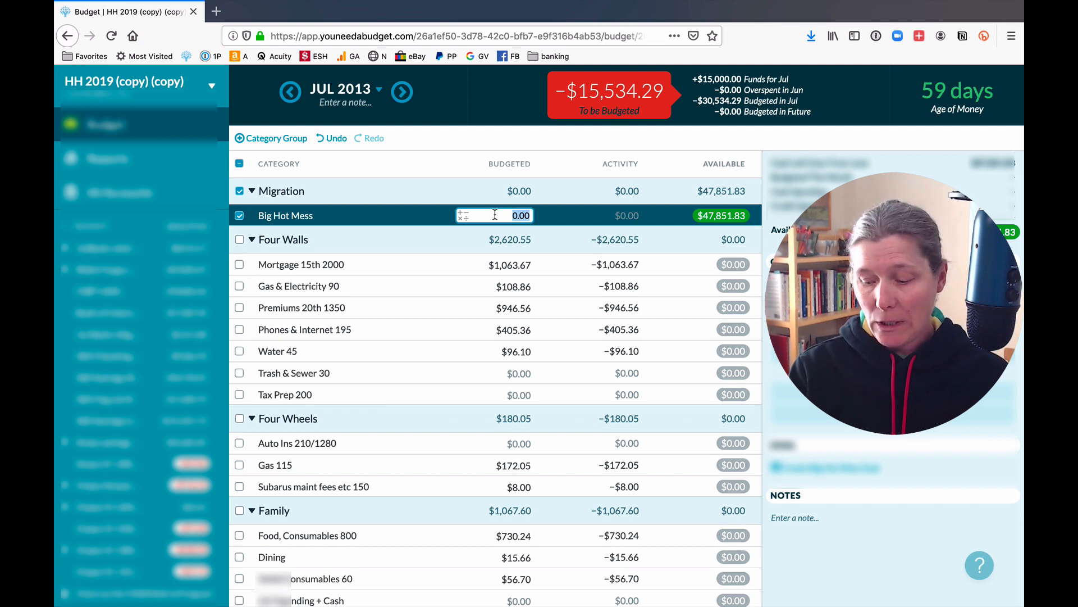
pyautogui.press('BackSpace')
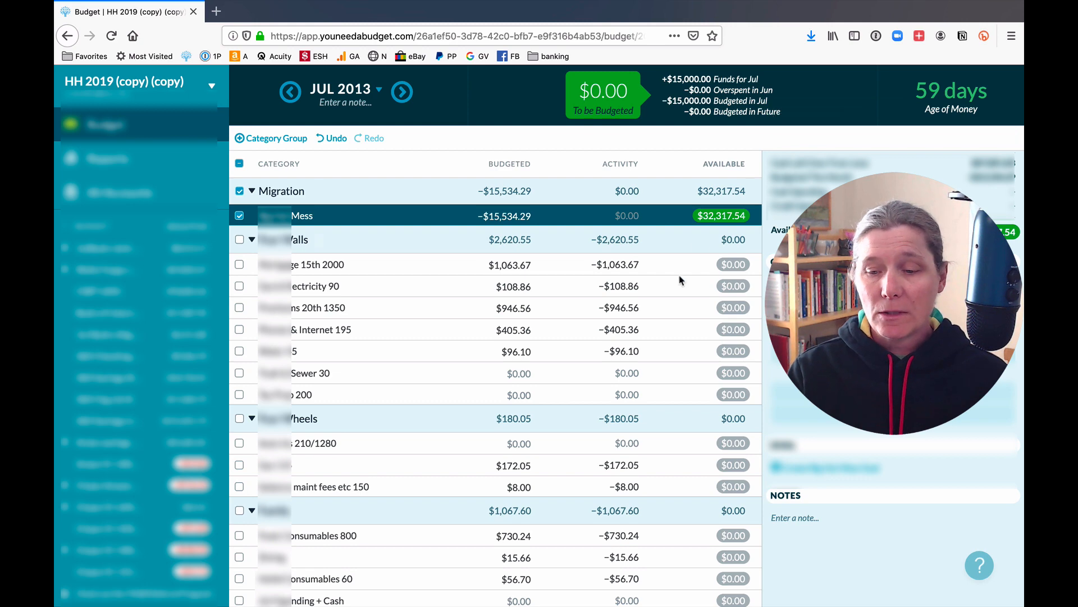
# Move on to the August 2013 budget month.
pyautogui.scroll(-14, 681, 281)
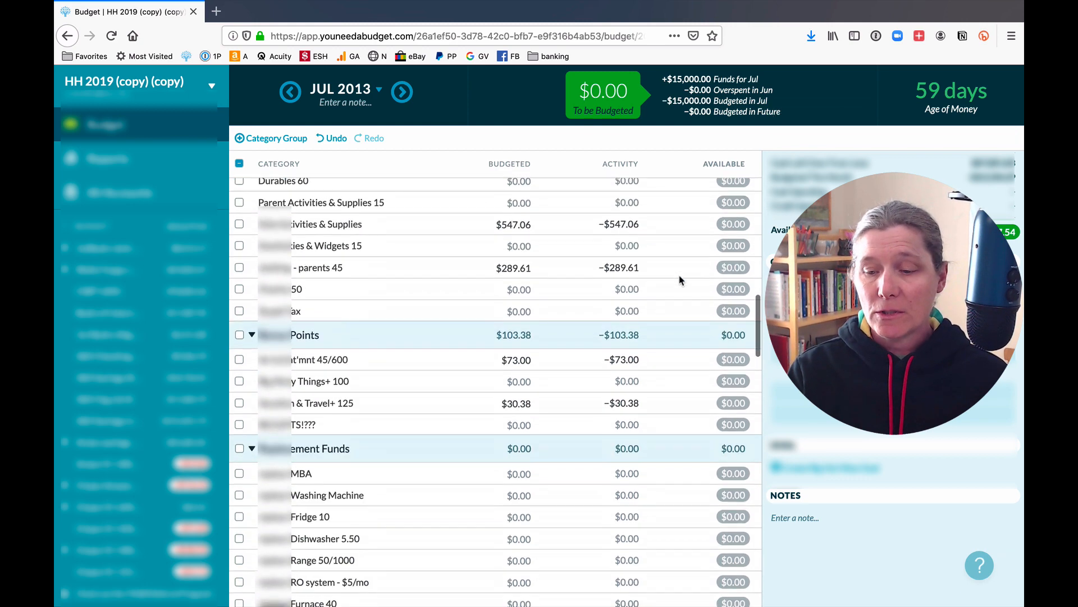
pyautogui.scroll(15, 681, 280)
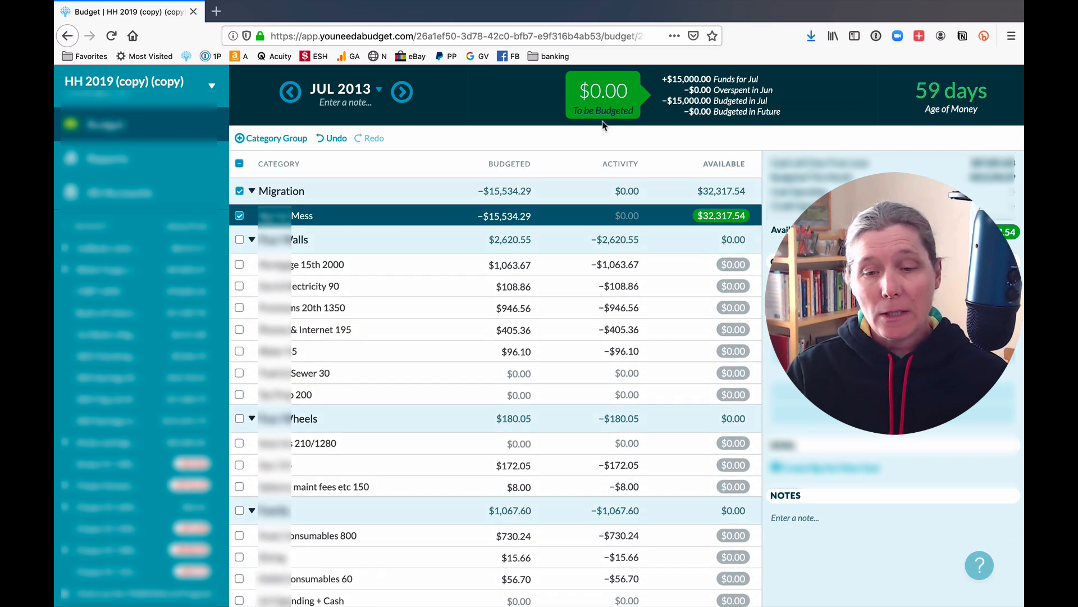
pyautogui.click(406, 97)
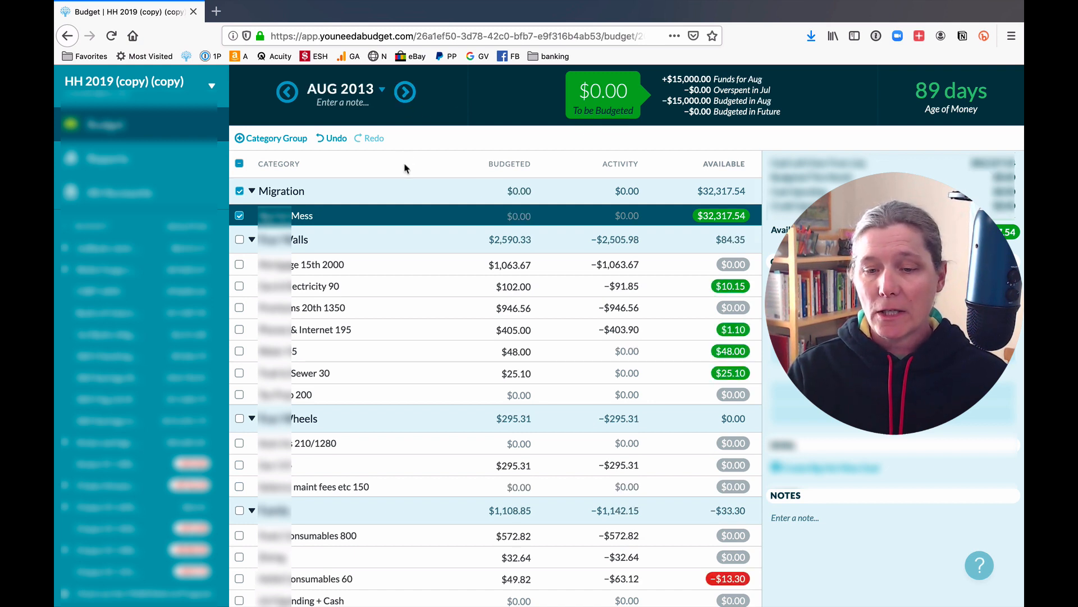
# Clear the Big Hot Mess selection, then select every budget category.
pyautogui.click(240, 164)
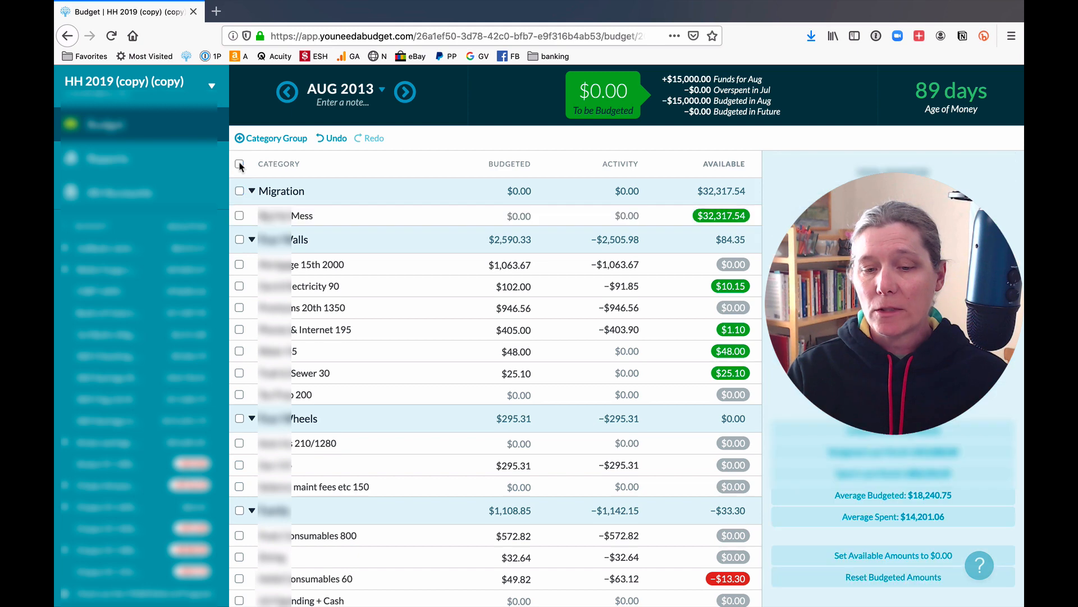
pyautogui.click(241, 165)
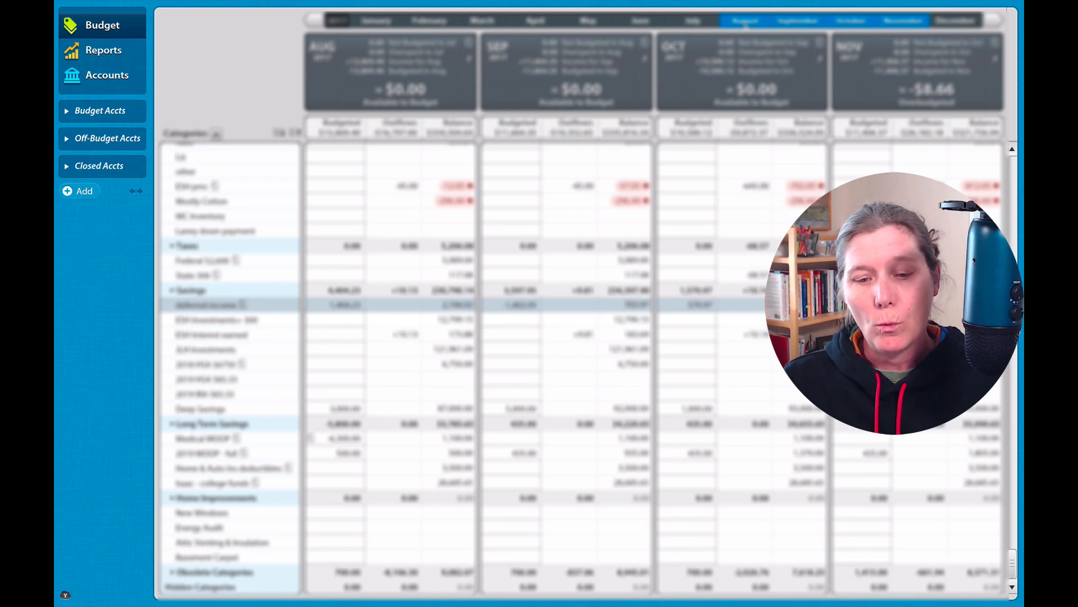
# Scroll YNAB 4's August–November budget grid to the Replacement Funds category balances.
pyautogui.scroll(12, 449, 305)
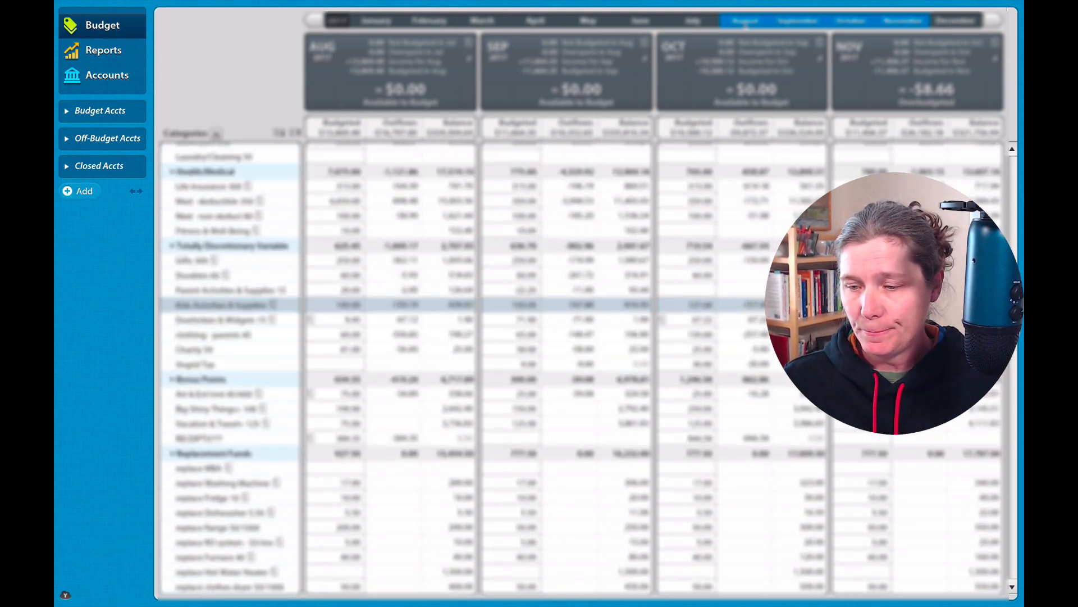
pyautogui.scroll(-4, 450, 304)
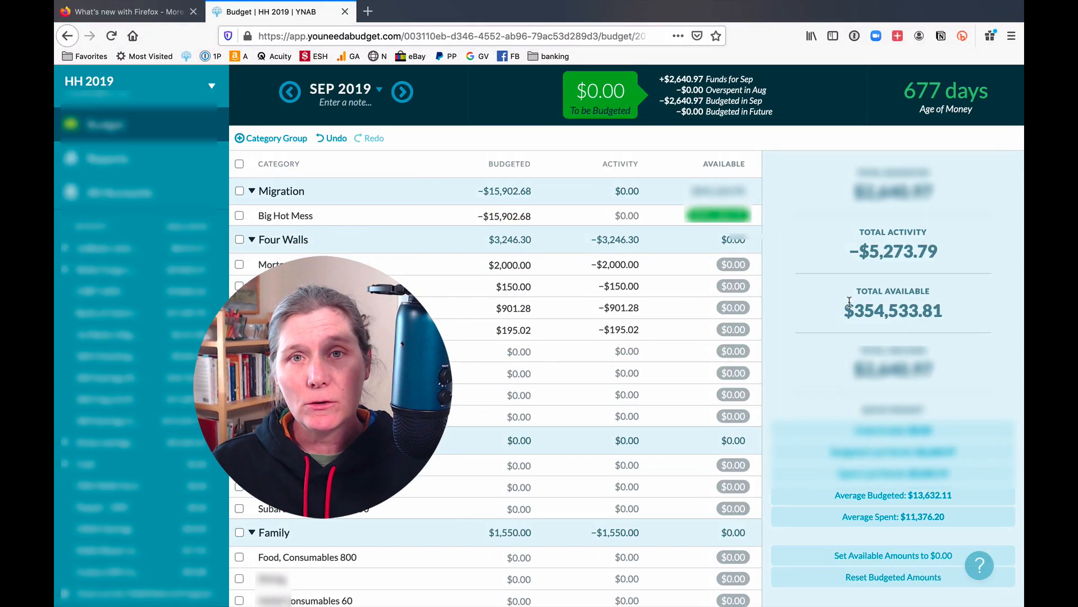
# Move $340 from Big Hot Mess to replace Washing Machine.
pyautogui.click(737, 218)
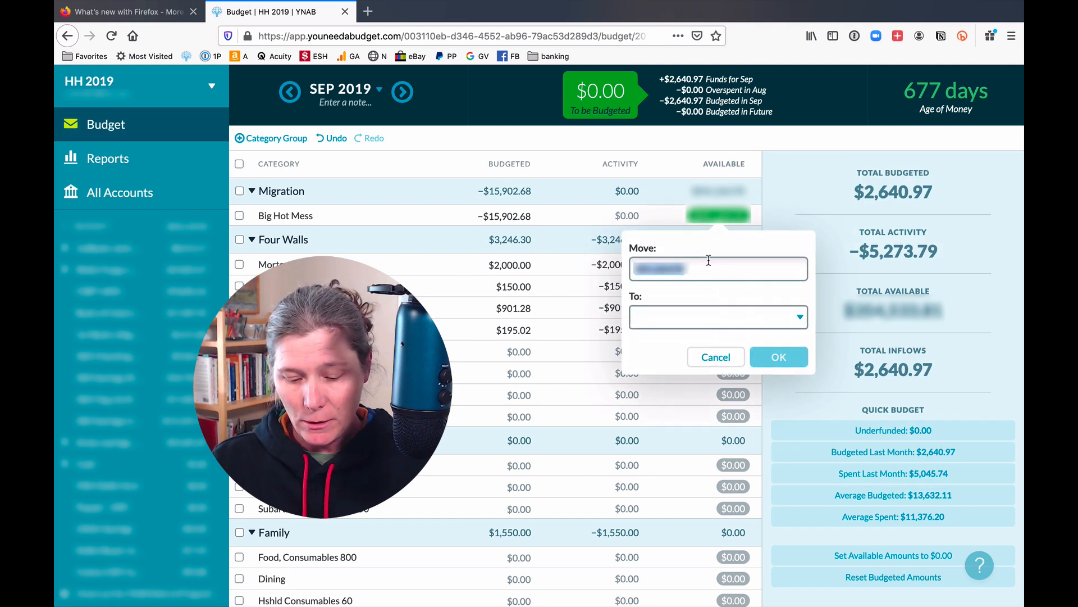
pyautogui.write('340')
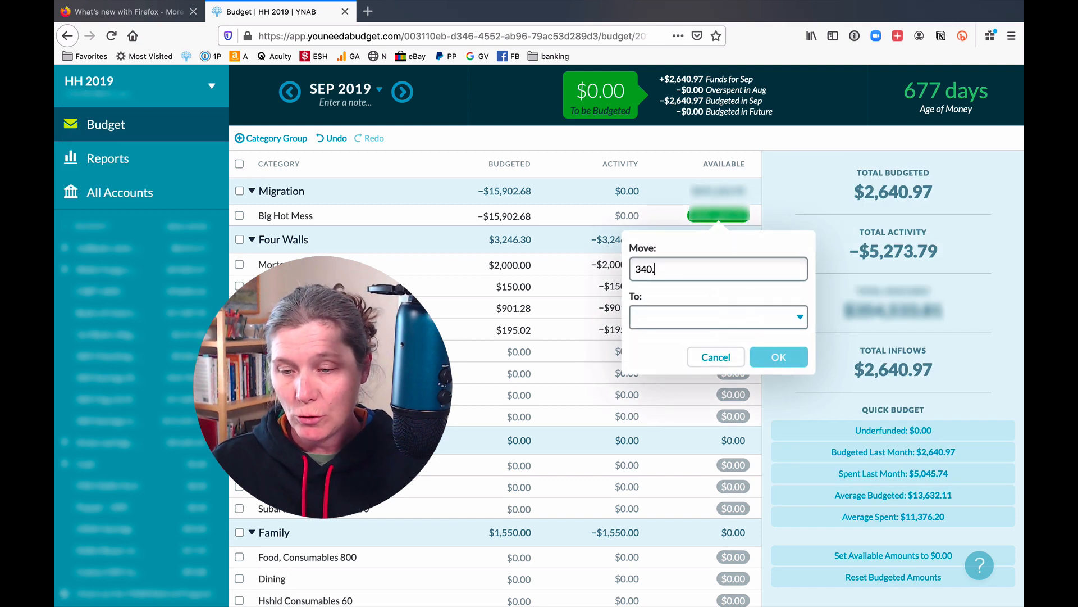
pyautogui.write('.')
pyautogui.click(694, 319)
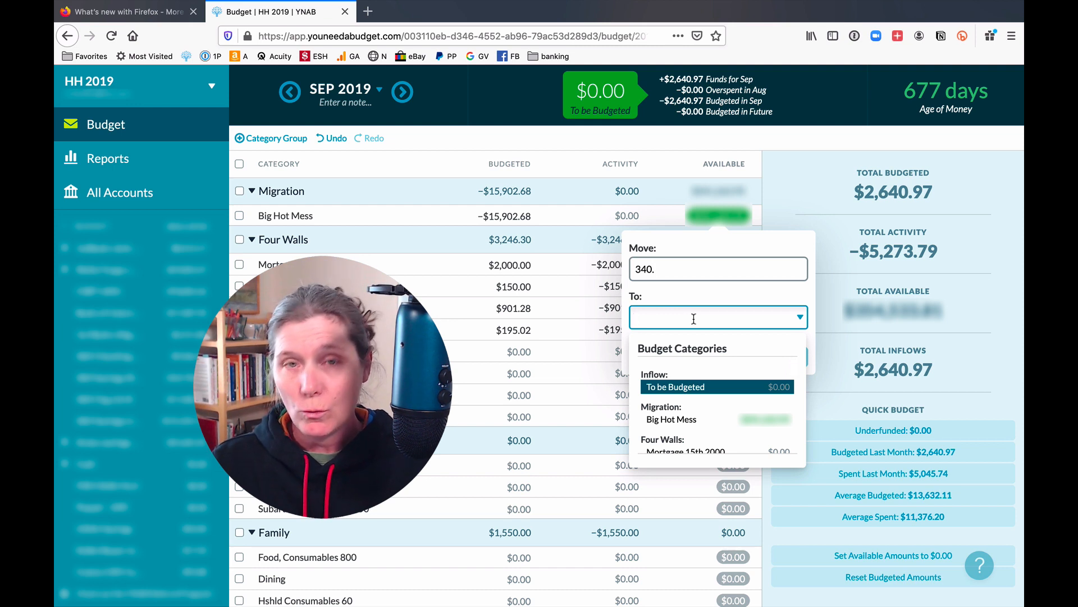
pyautogui.write('repl')
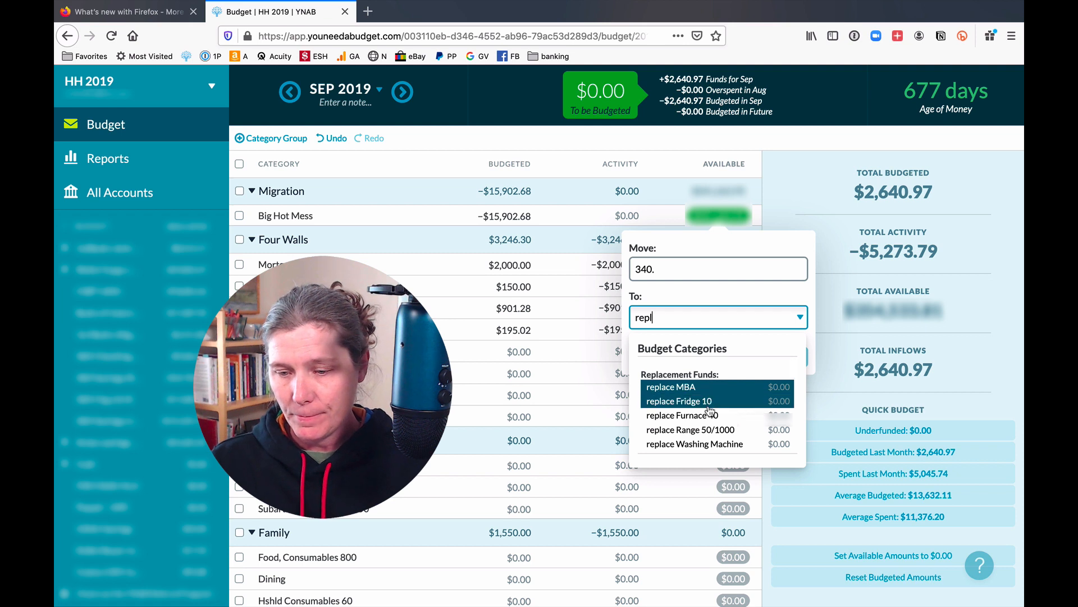
pyautogui.scroll(-1, 711, 413)
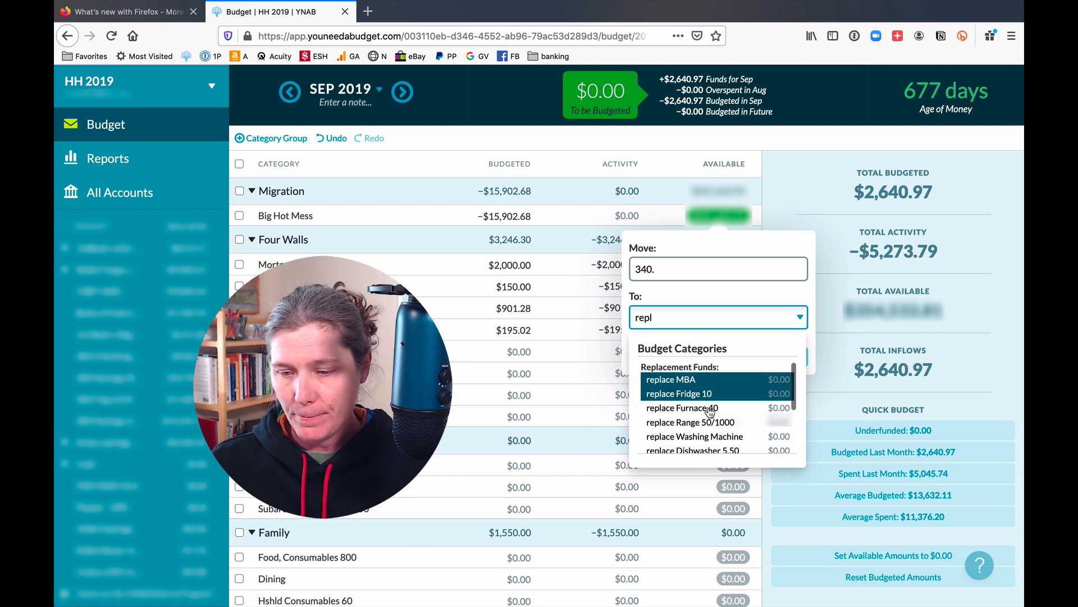
pyautogui.click(710, 436)
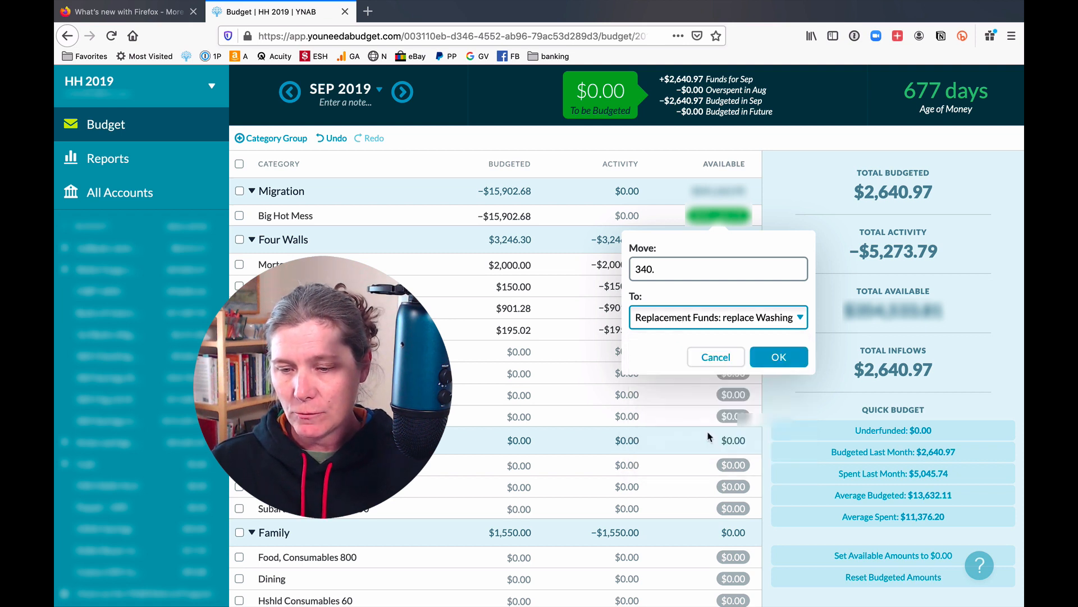
pyautogui.click(785, 362)
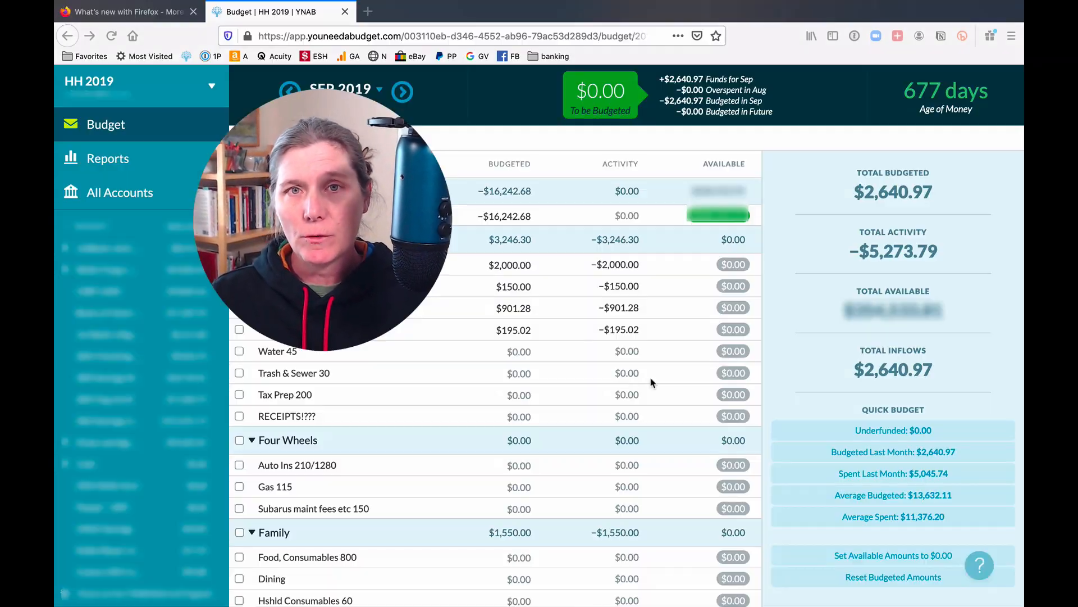
# Move $40 from Big Hot Mess to replace Fridge 10.
pyautogui.click(720, 213)
pyautogui.write('40')
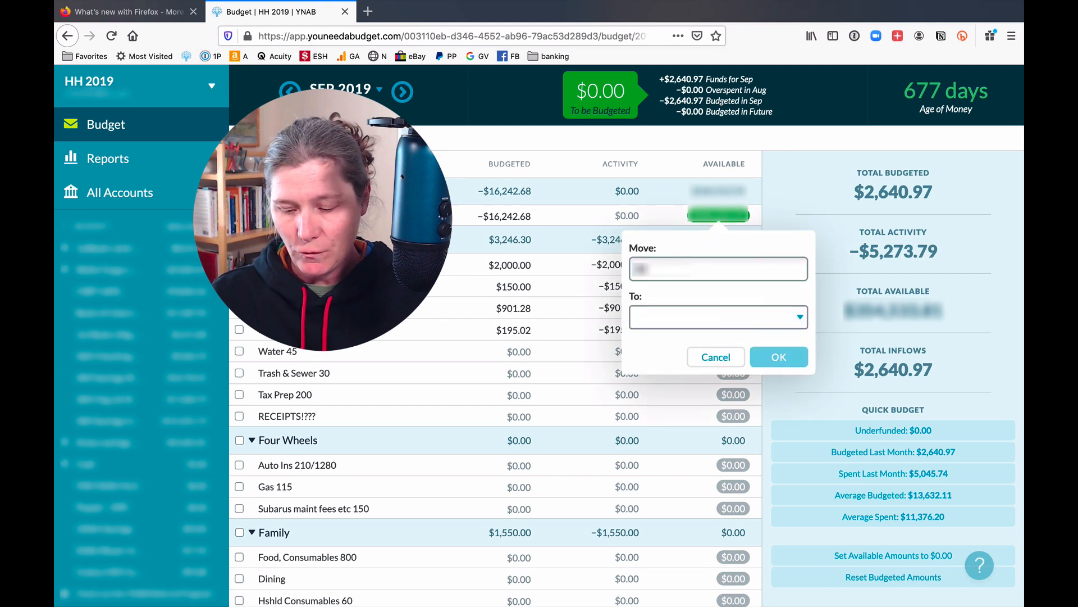
pyautogui.press('Tab')
pyautogui.write('repl')
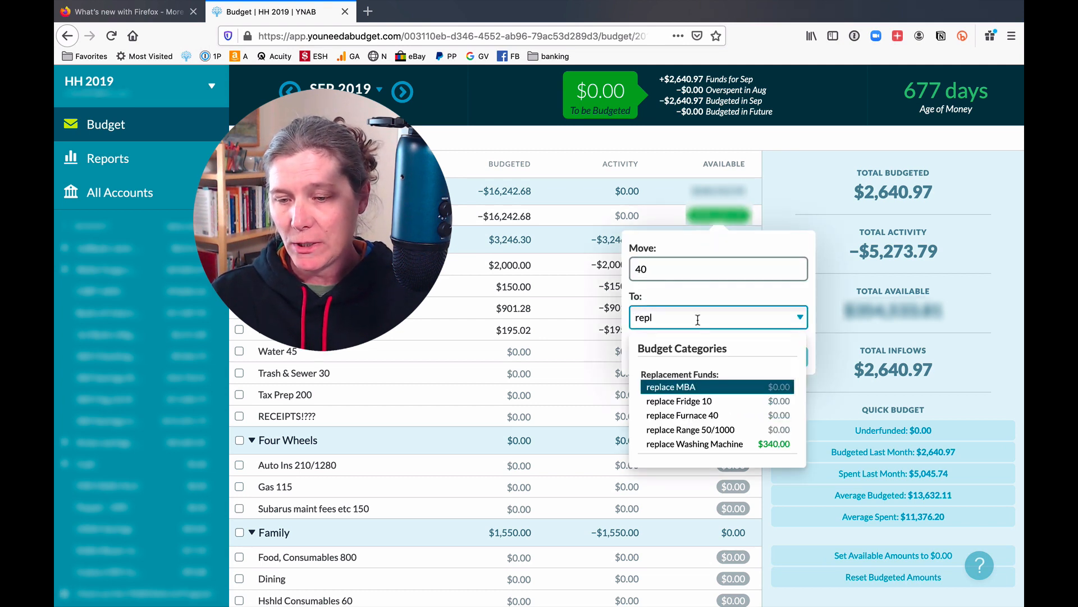
pyautogui.click(701, 402)
pyautogui.click(775, 356)
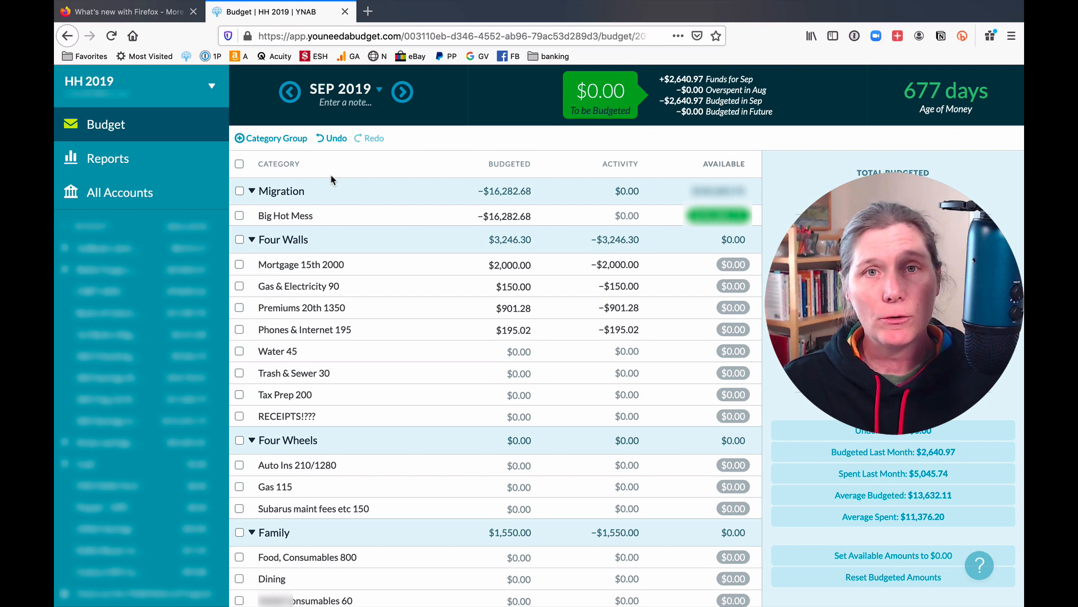
# Collapse the Migration category group and hide it from the Sep 2019 budget.
pyautogui.click(252, 192)
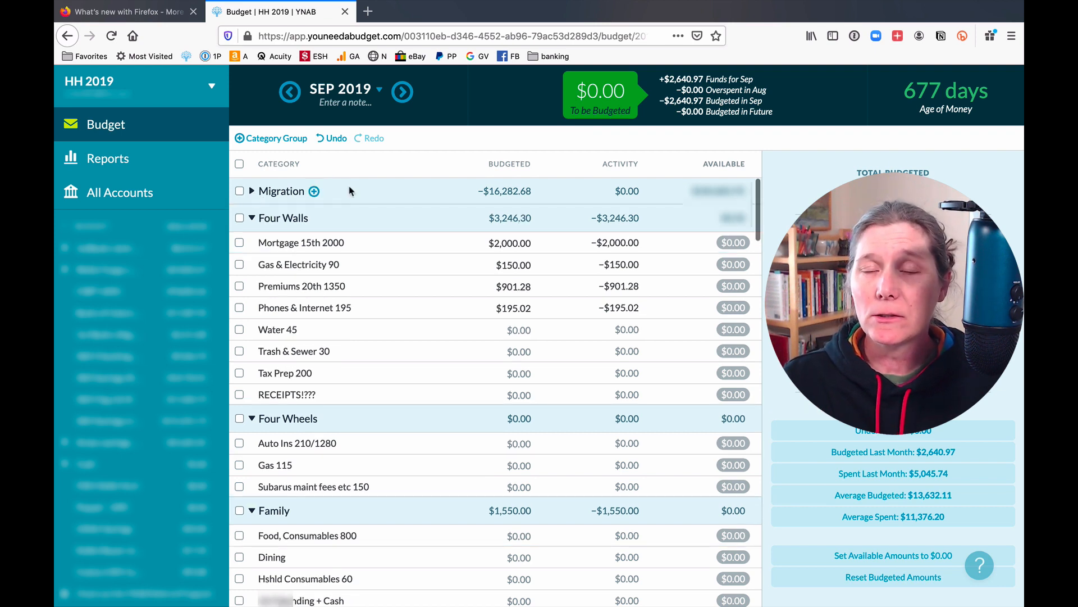
pyautogui.click(293, 194)
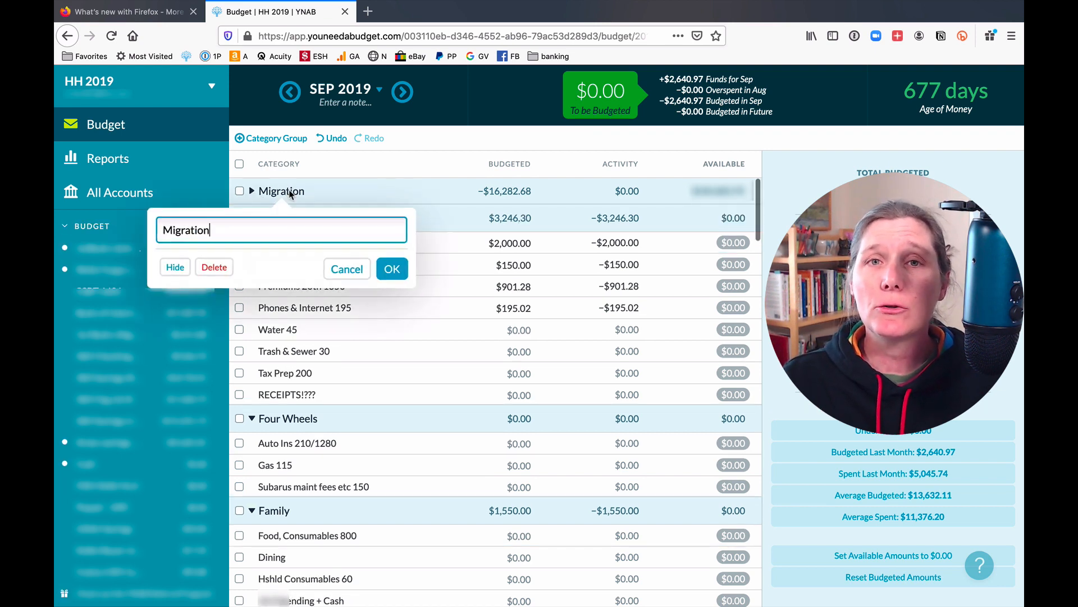
pyautogui.click(174, 270)
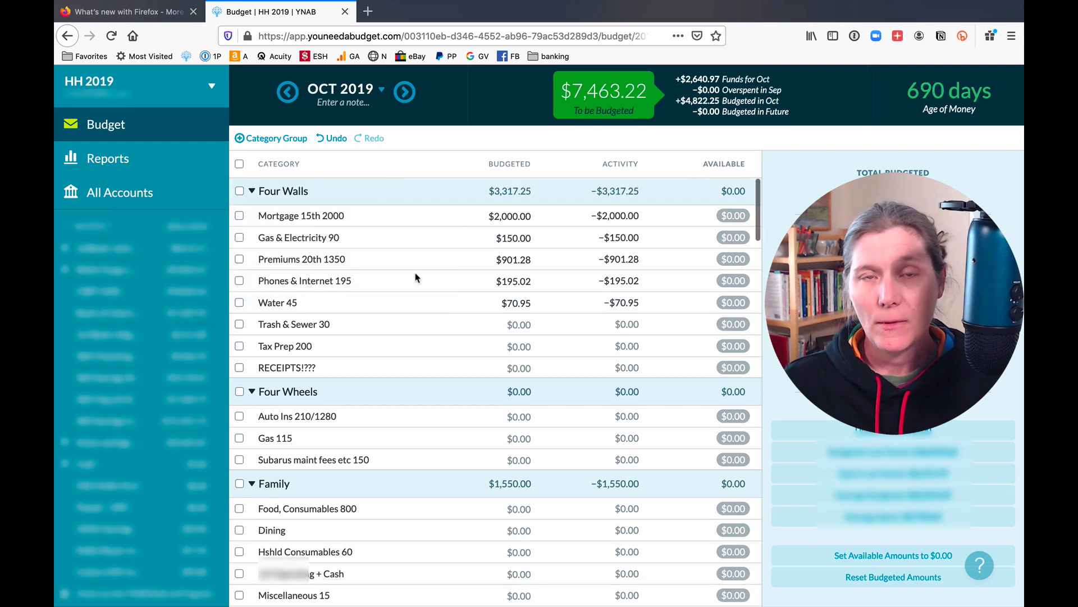